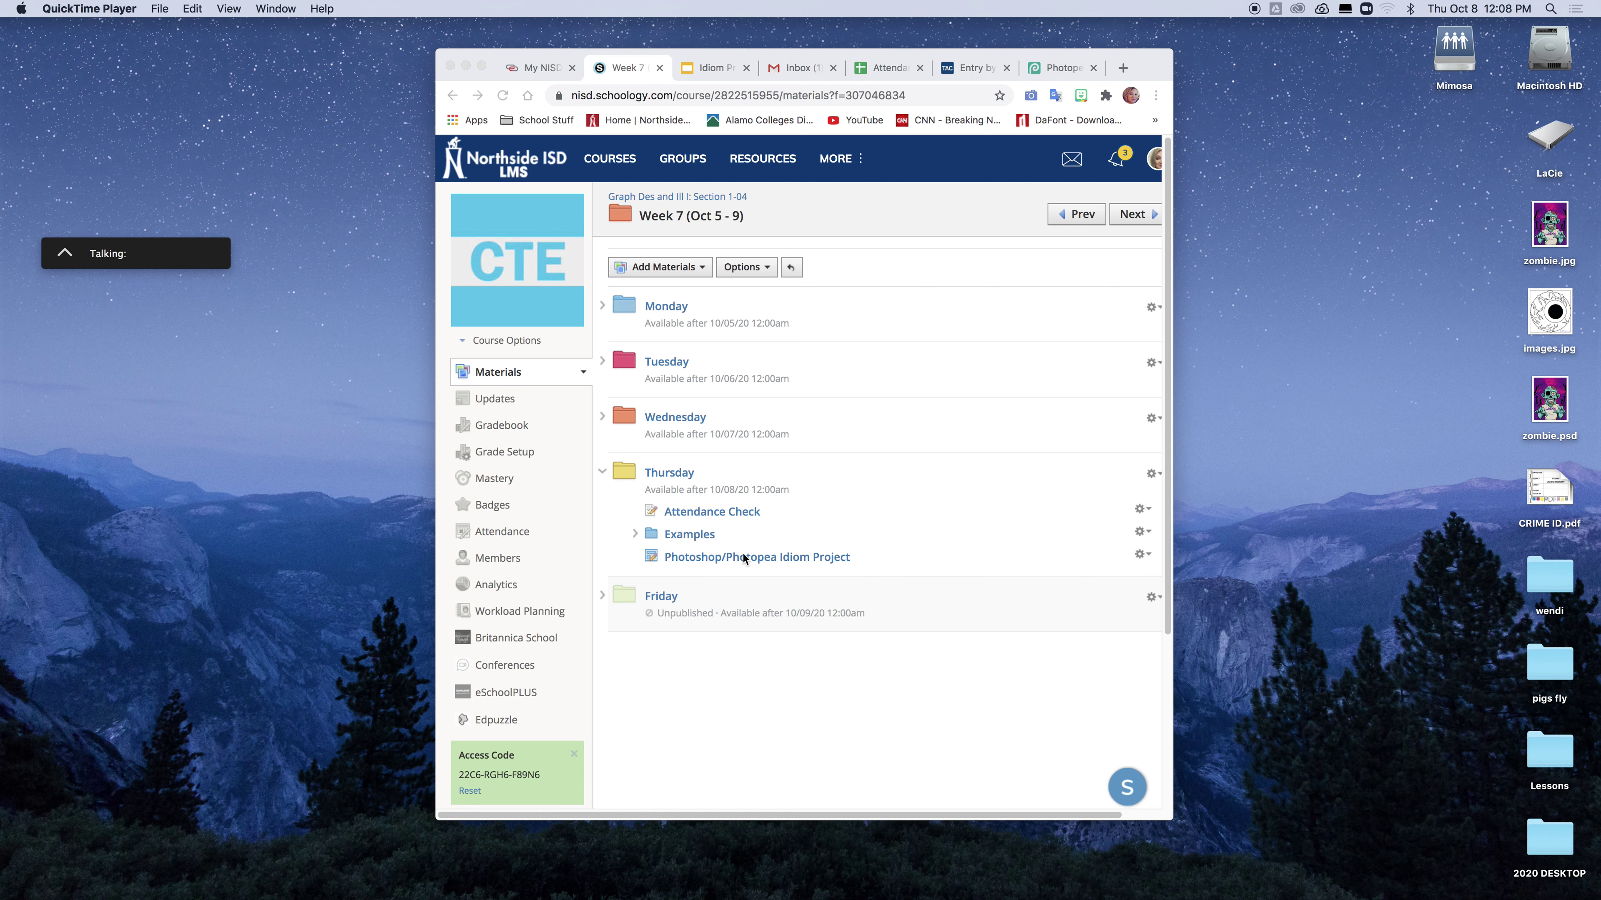
Step: Preview the heart on my sleeve, Caught Red Handed, Apple of my eye and lend me your ear examples
{"action": "left_click", "coordinate": [680, 541]}
{"action": "left_click", "coordinate": [682, 541]}
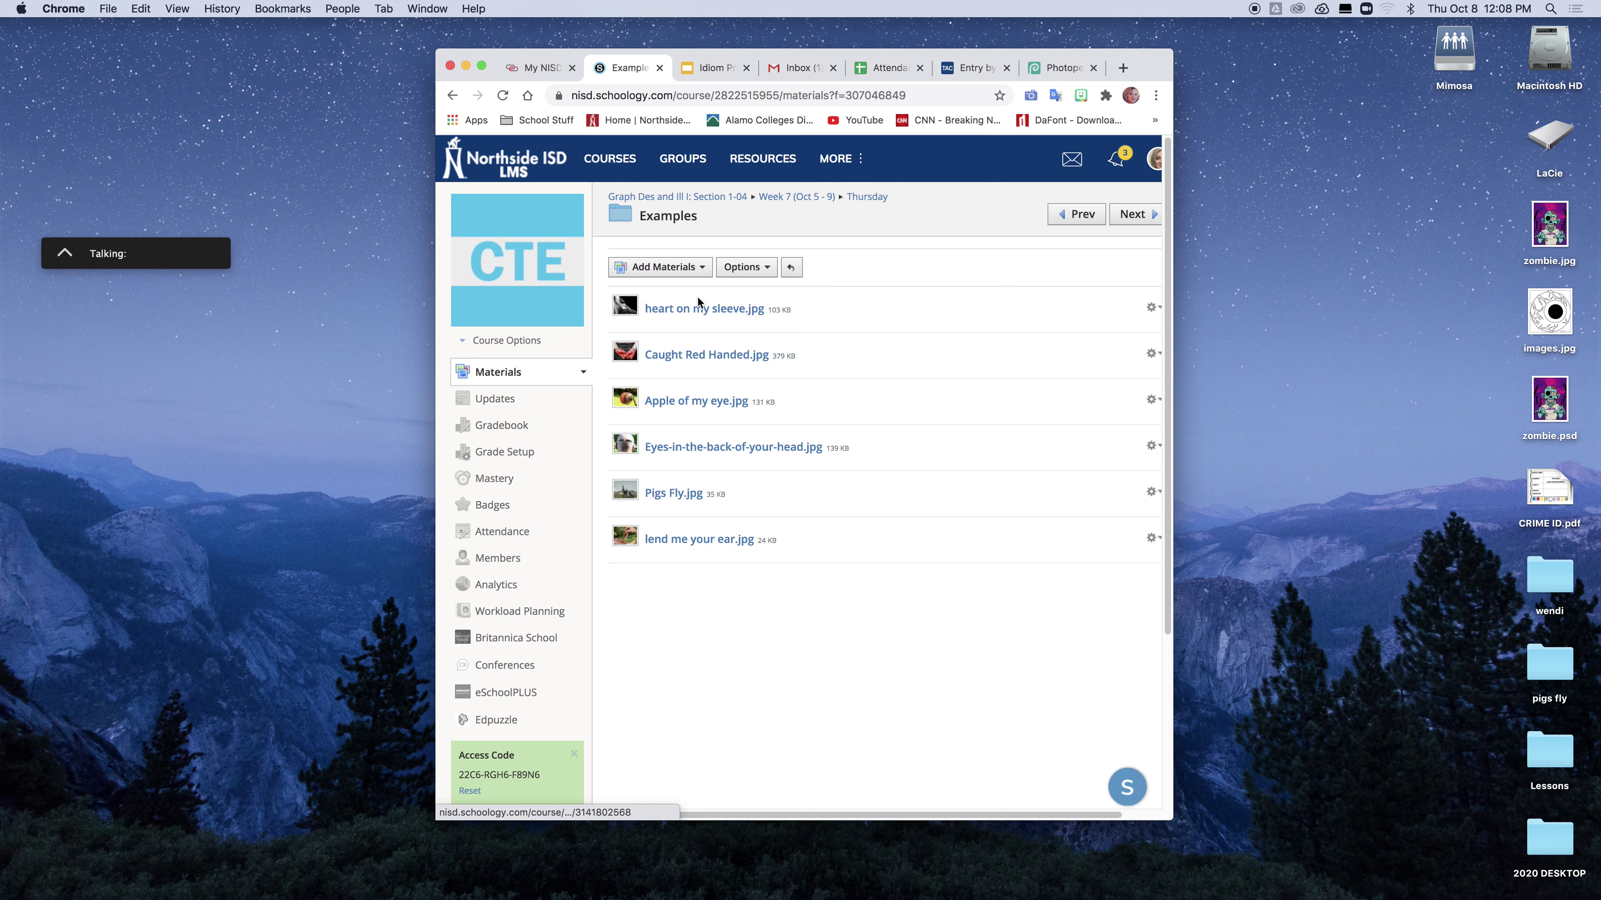
{"action": "left_click", "coordinate": [706, 309]}
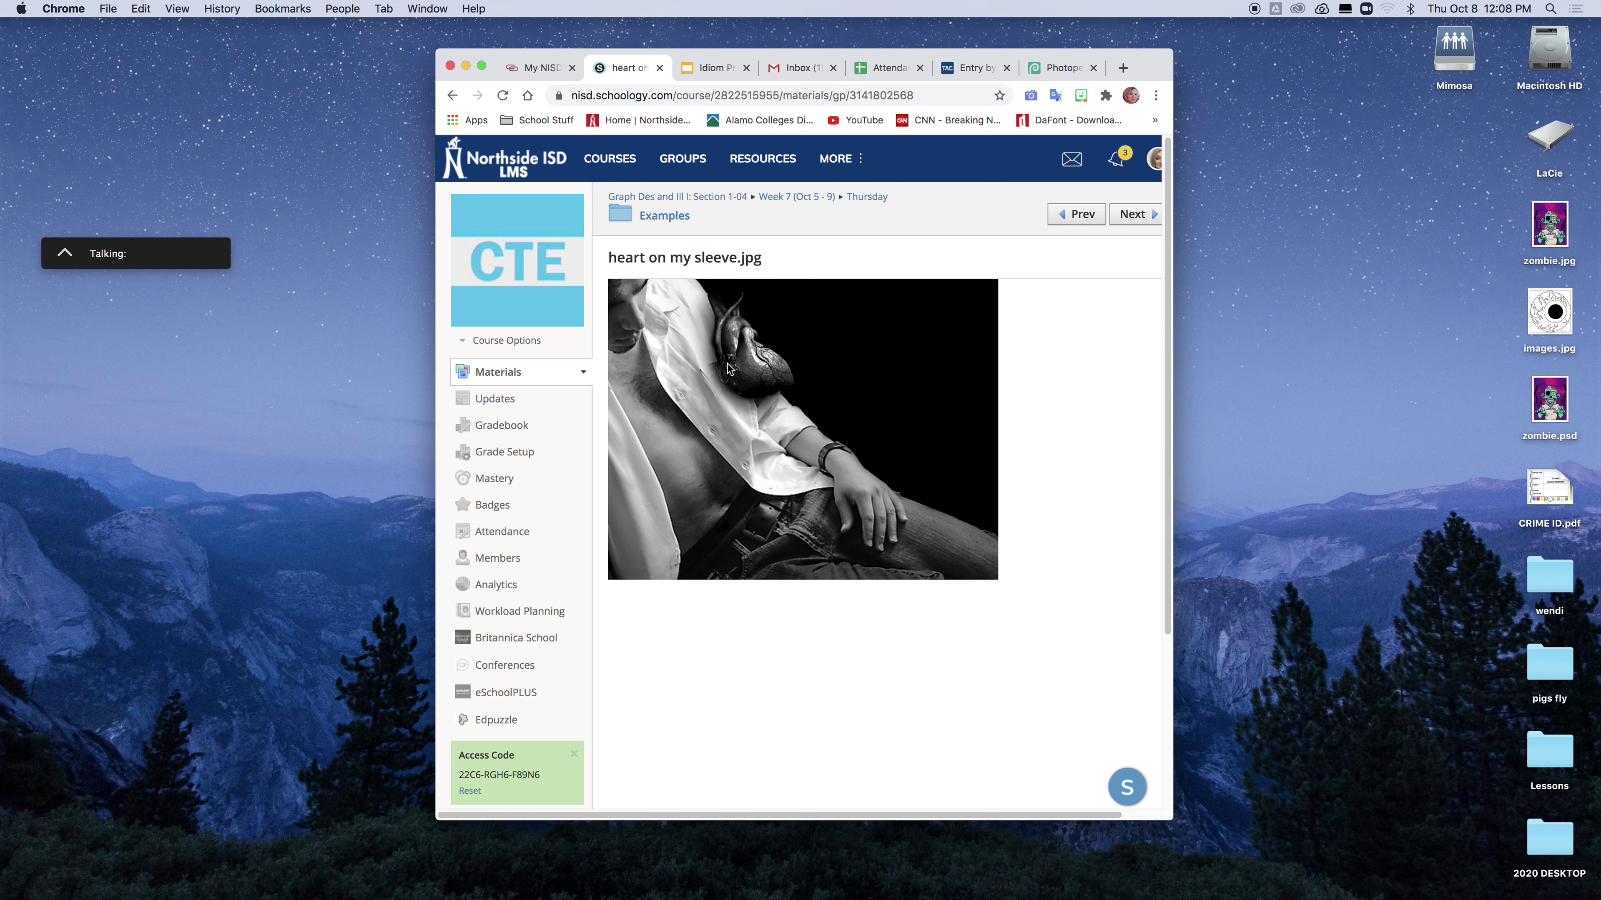
{"action": "left_click", "coordinate": [673, 218]}
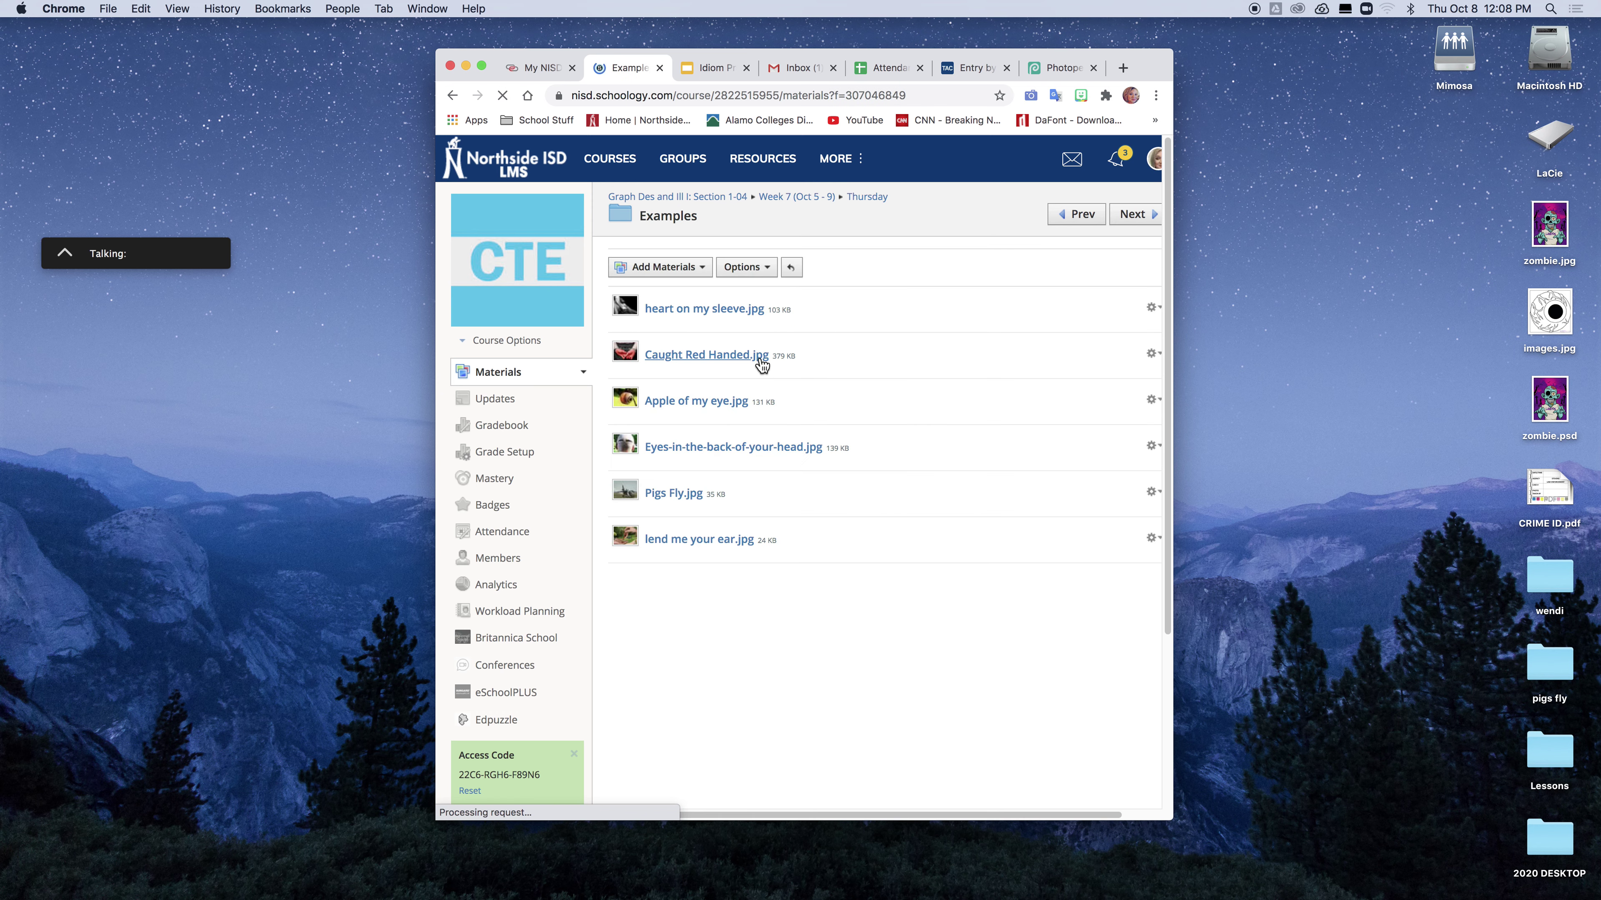
{"action": "left_click", "coordinate": [730, 359]}
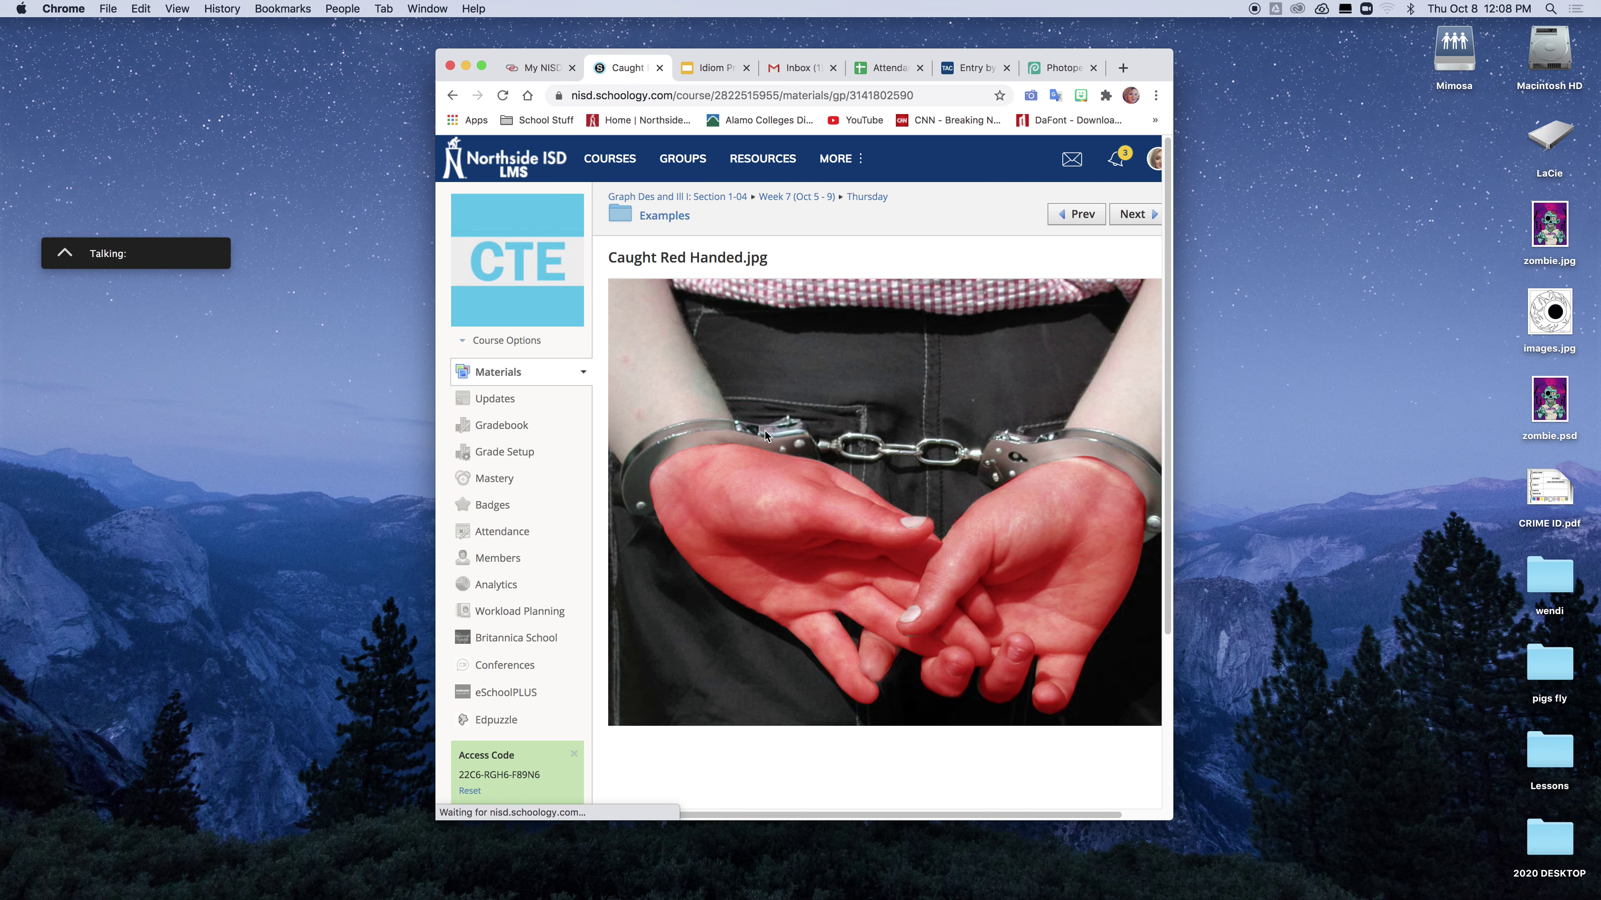
{"action": "left_click", "coordinate": [646, 221]}
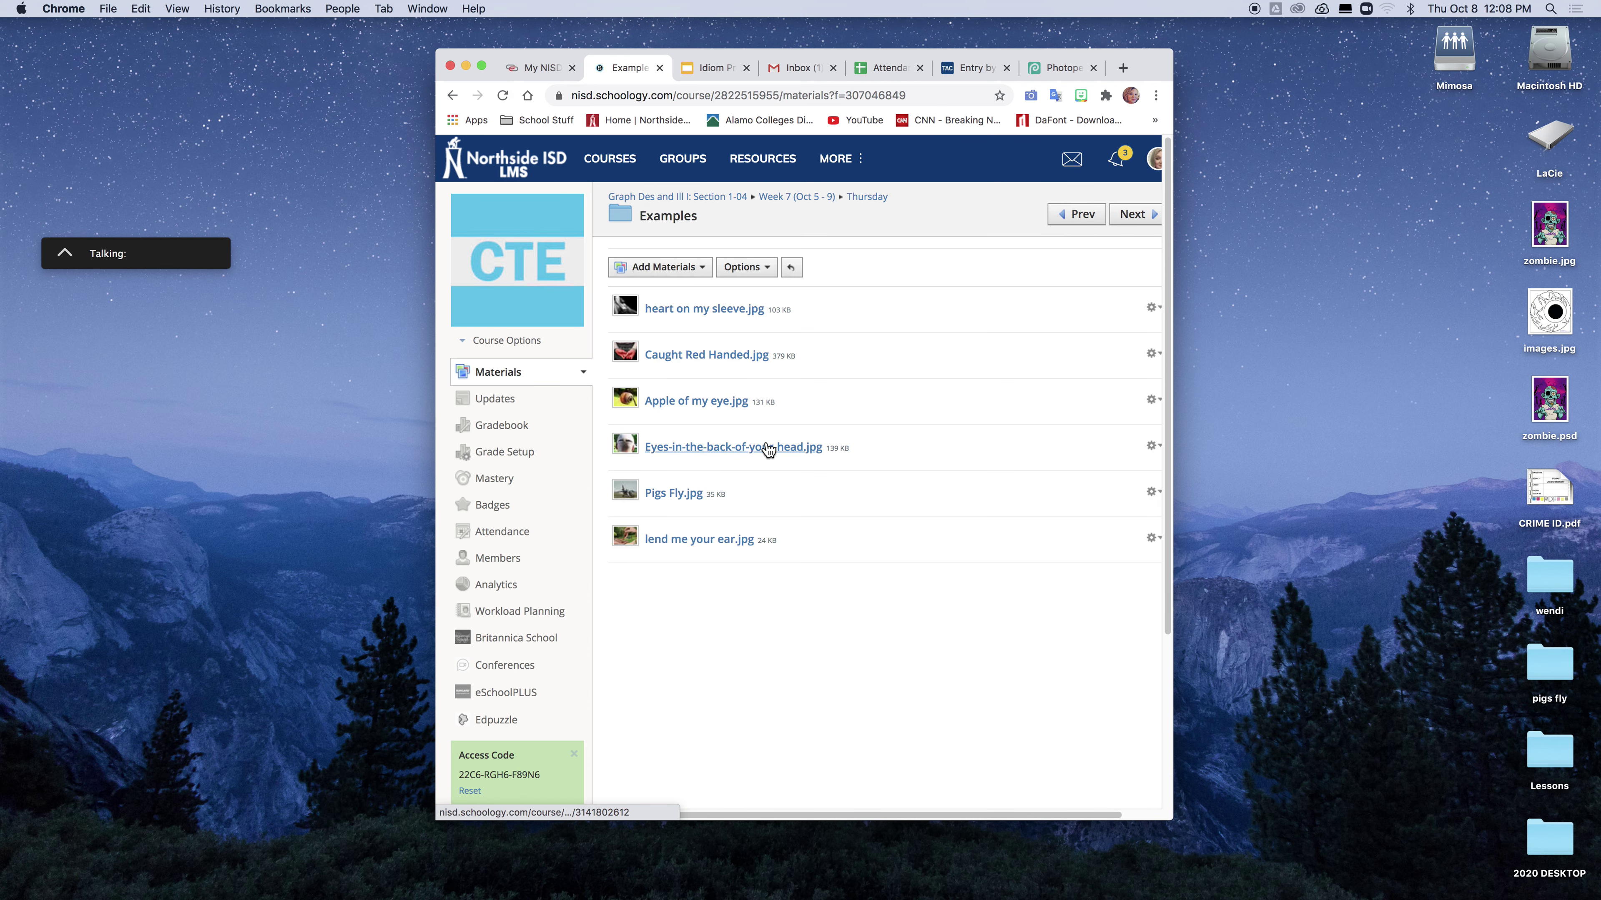
{"action": "left_click", "coordinate": [734, 402]}
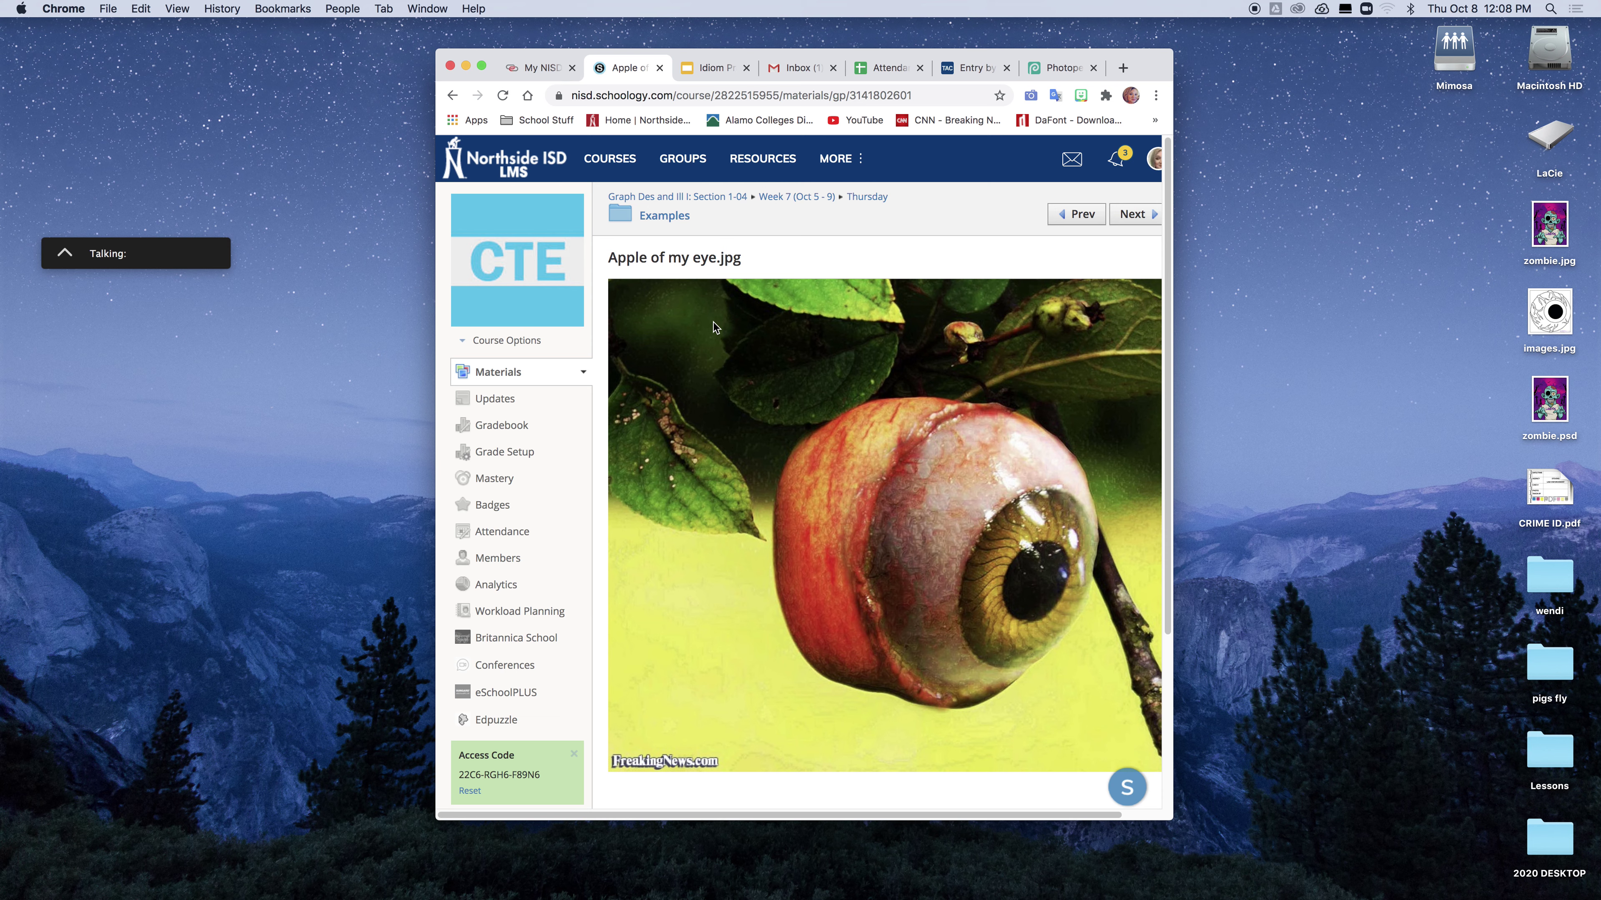
{"action": "left_click", "coordinate": [657, 219]}
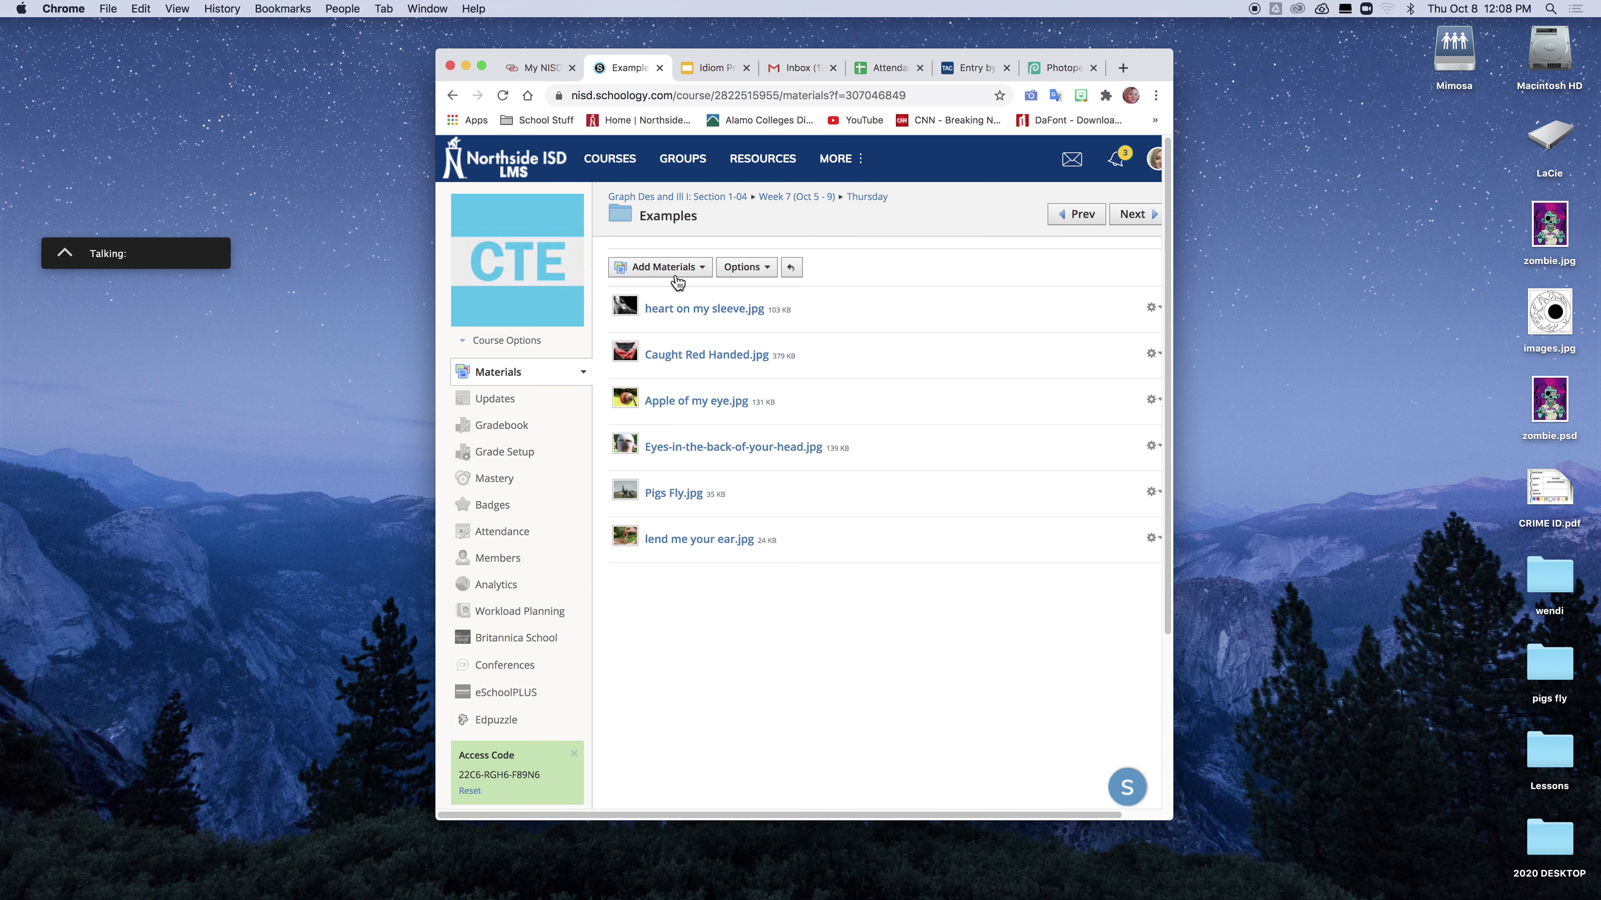
{"action": "left_click", "coordinate": [692, 539]}
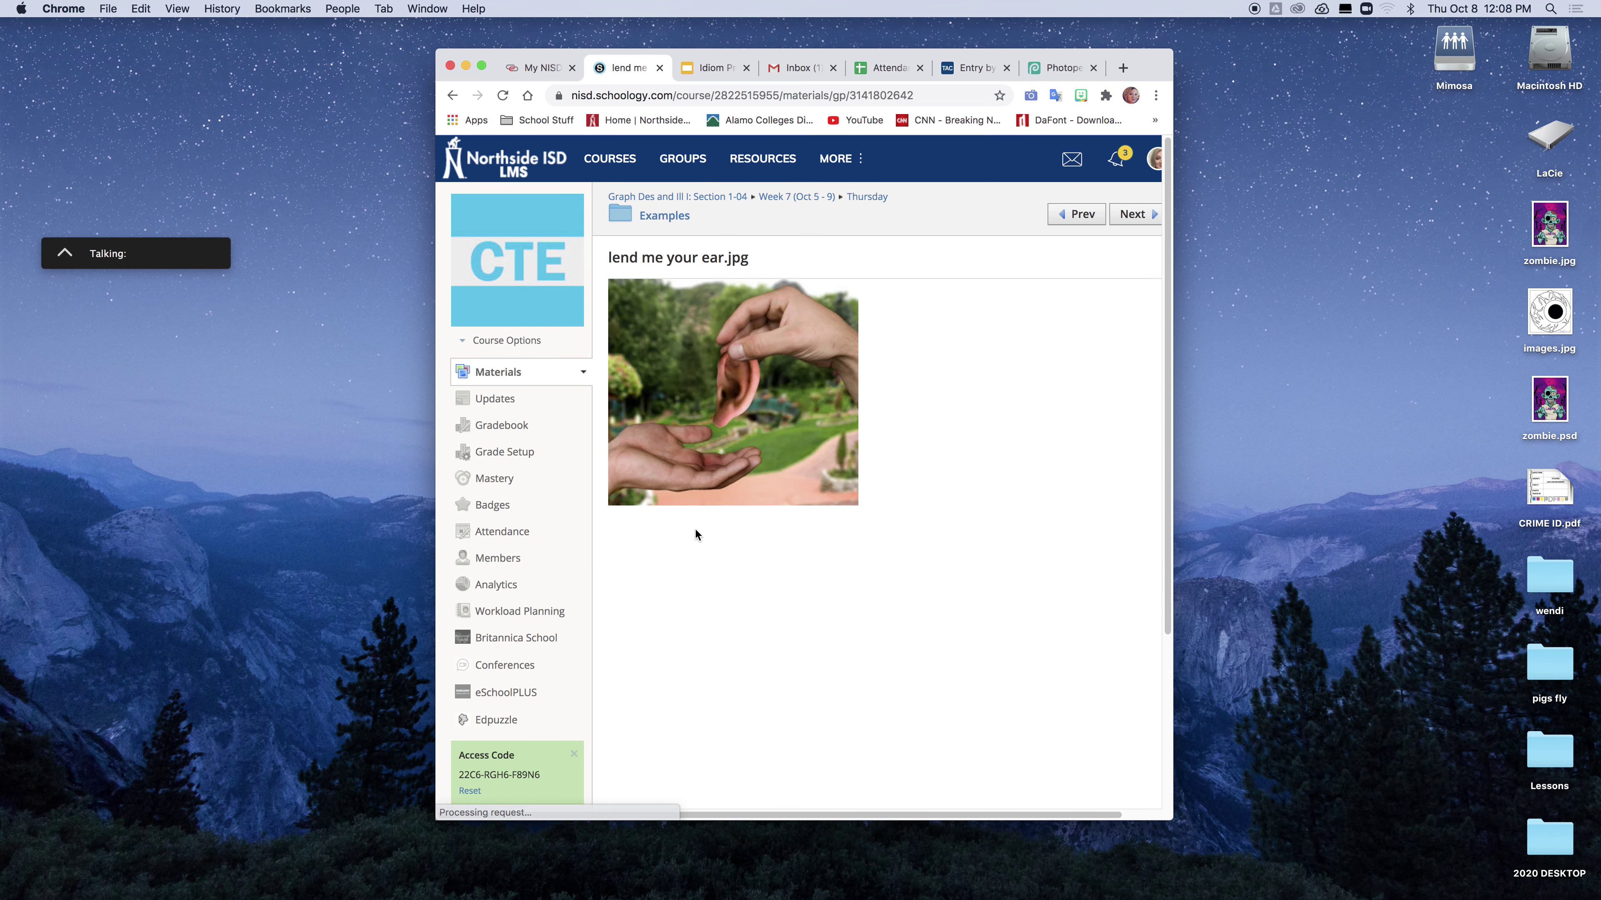
{"action": "left_click", "coordinate": [669, 217]}
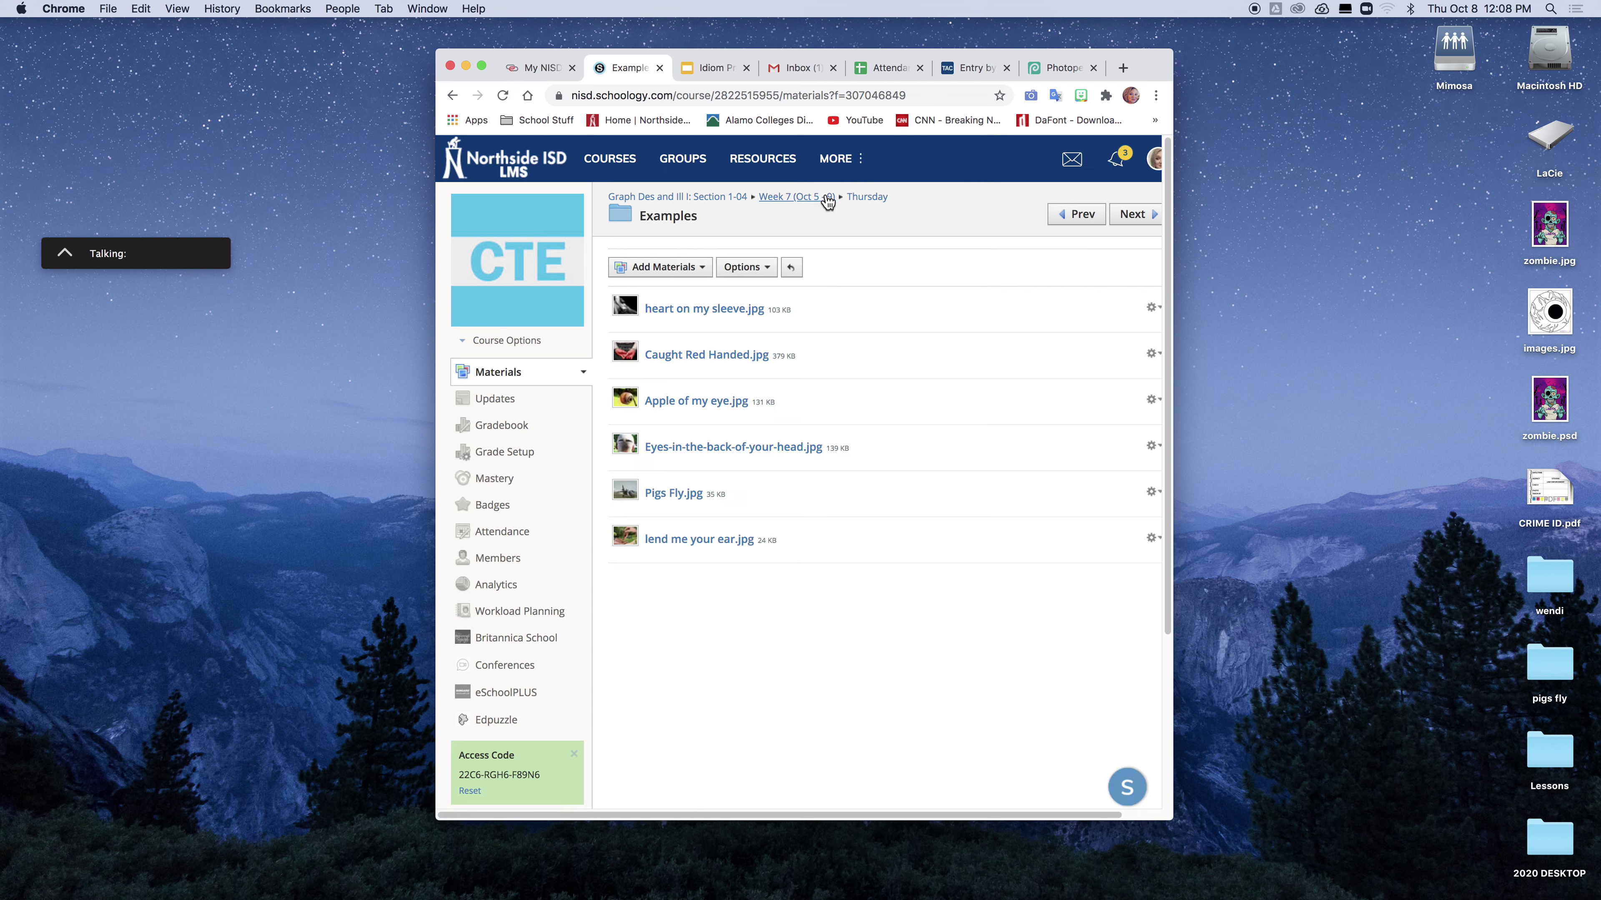
Step: Open the Photoshop/Photopea Idiom Project assignment from the Thursday folder
{"action": "left_click", "coordinate": [867, 197]}
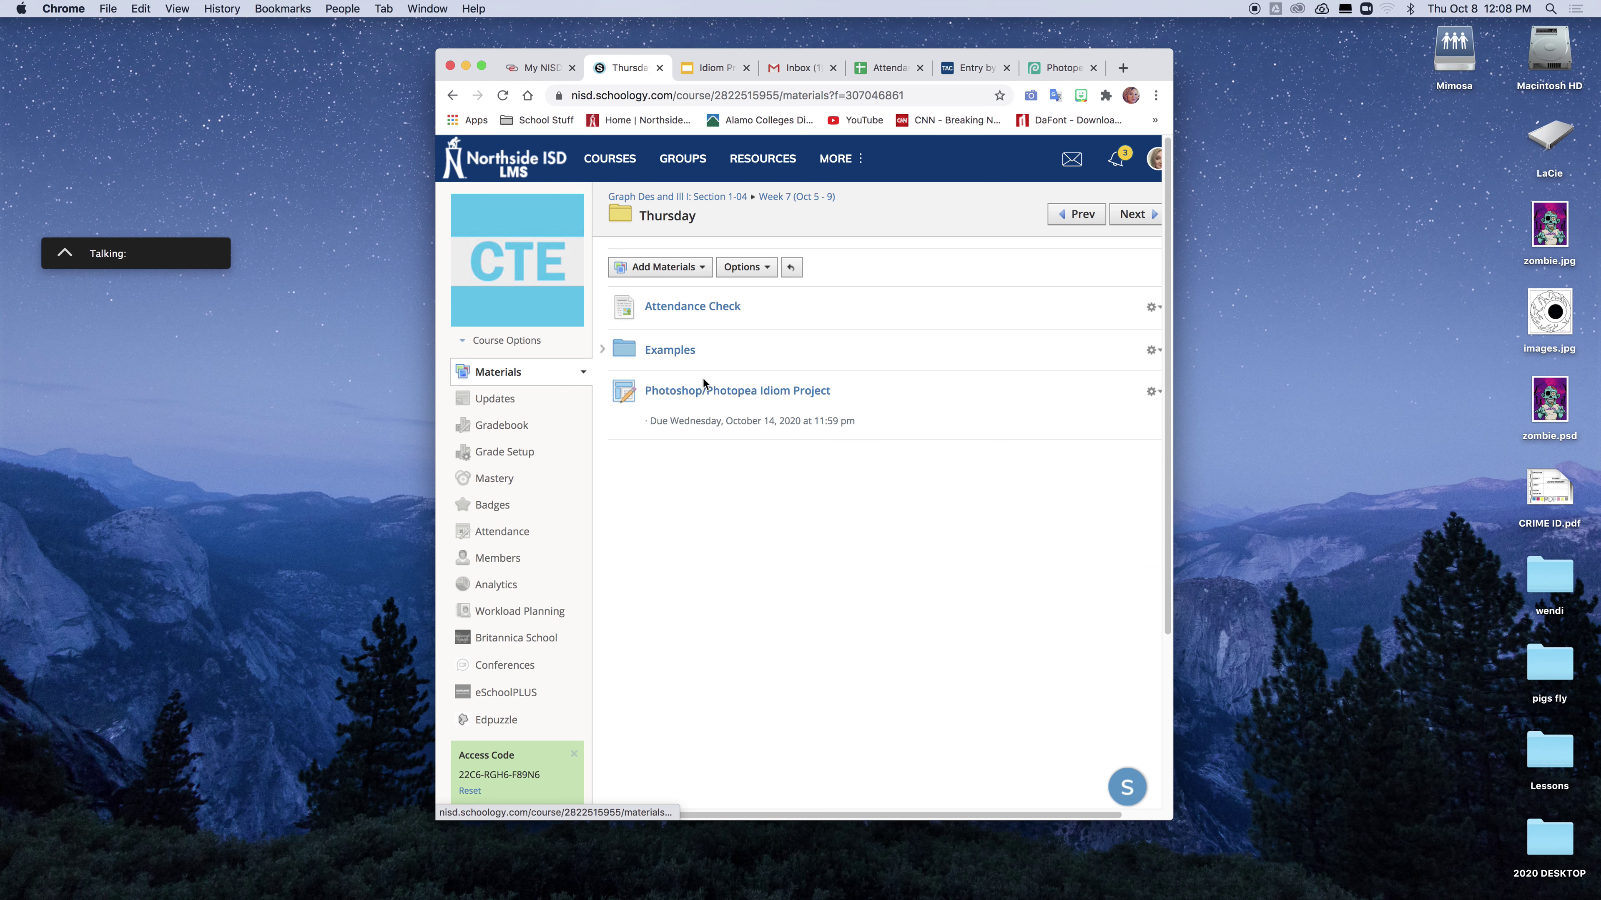
{"action": "left_click", "coordinate": [669, 391]}
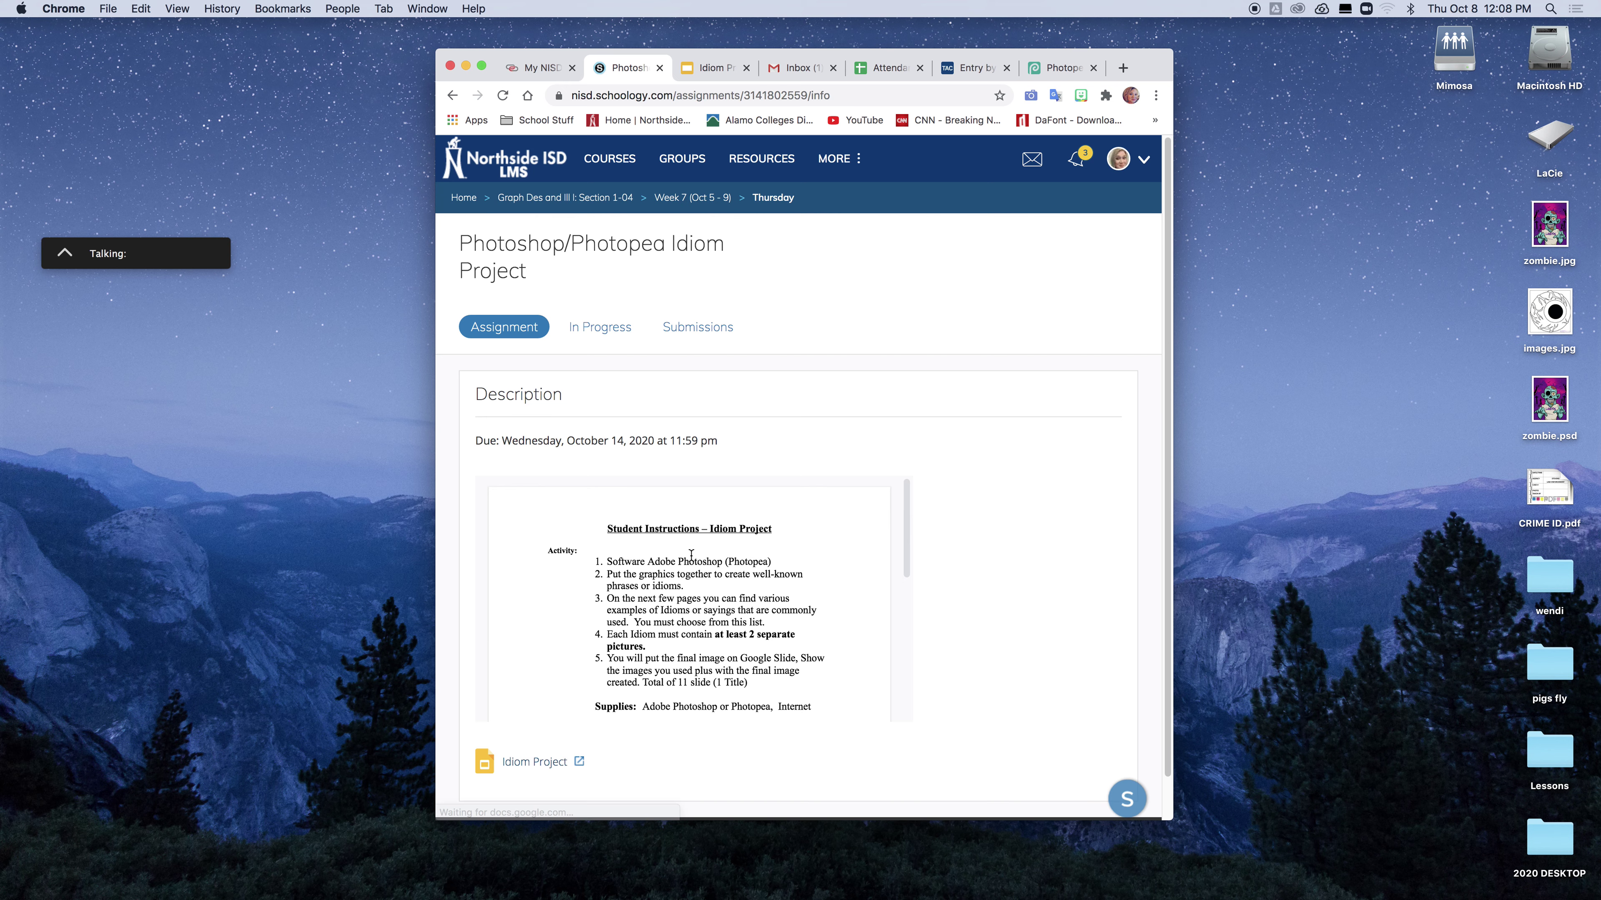
{"action": "scroll", "coordinate": [1093, 542], "scroll_direction": "down", "scroll_amount": 2}
{"action": "scroll", "coordinate": [717, 516], "scroll_direction": "down", "scroll_amount": 5}
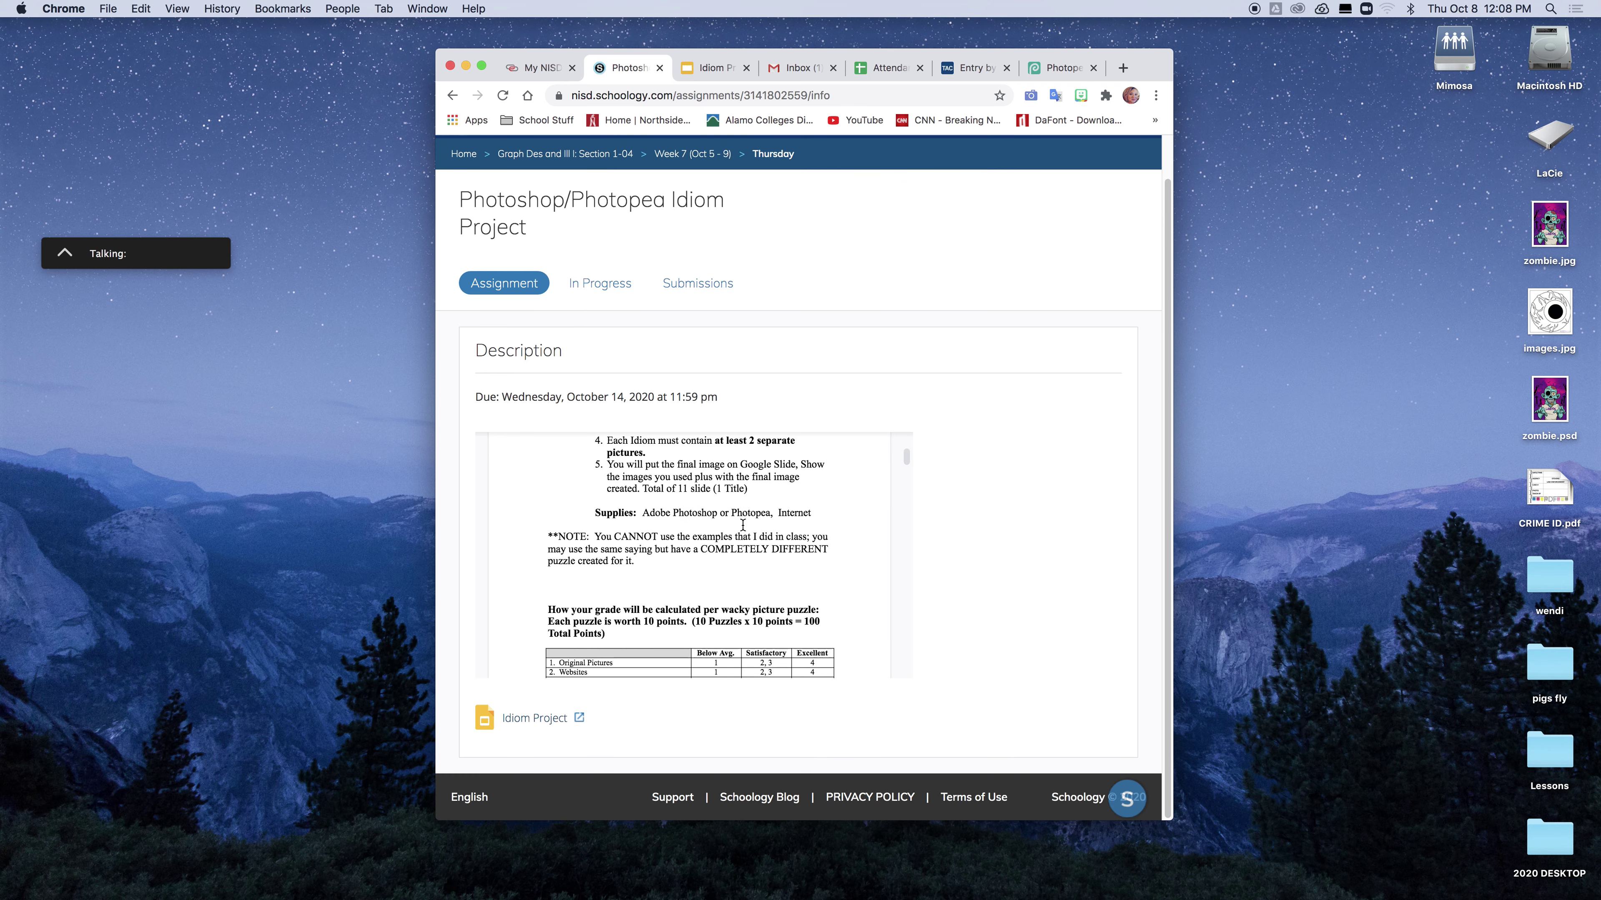
{"action": "scroll", "coordinate": [750, 537], "scroll_direction": "up", "scroll_amount": 5}
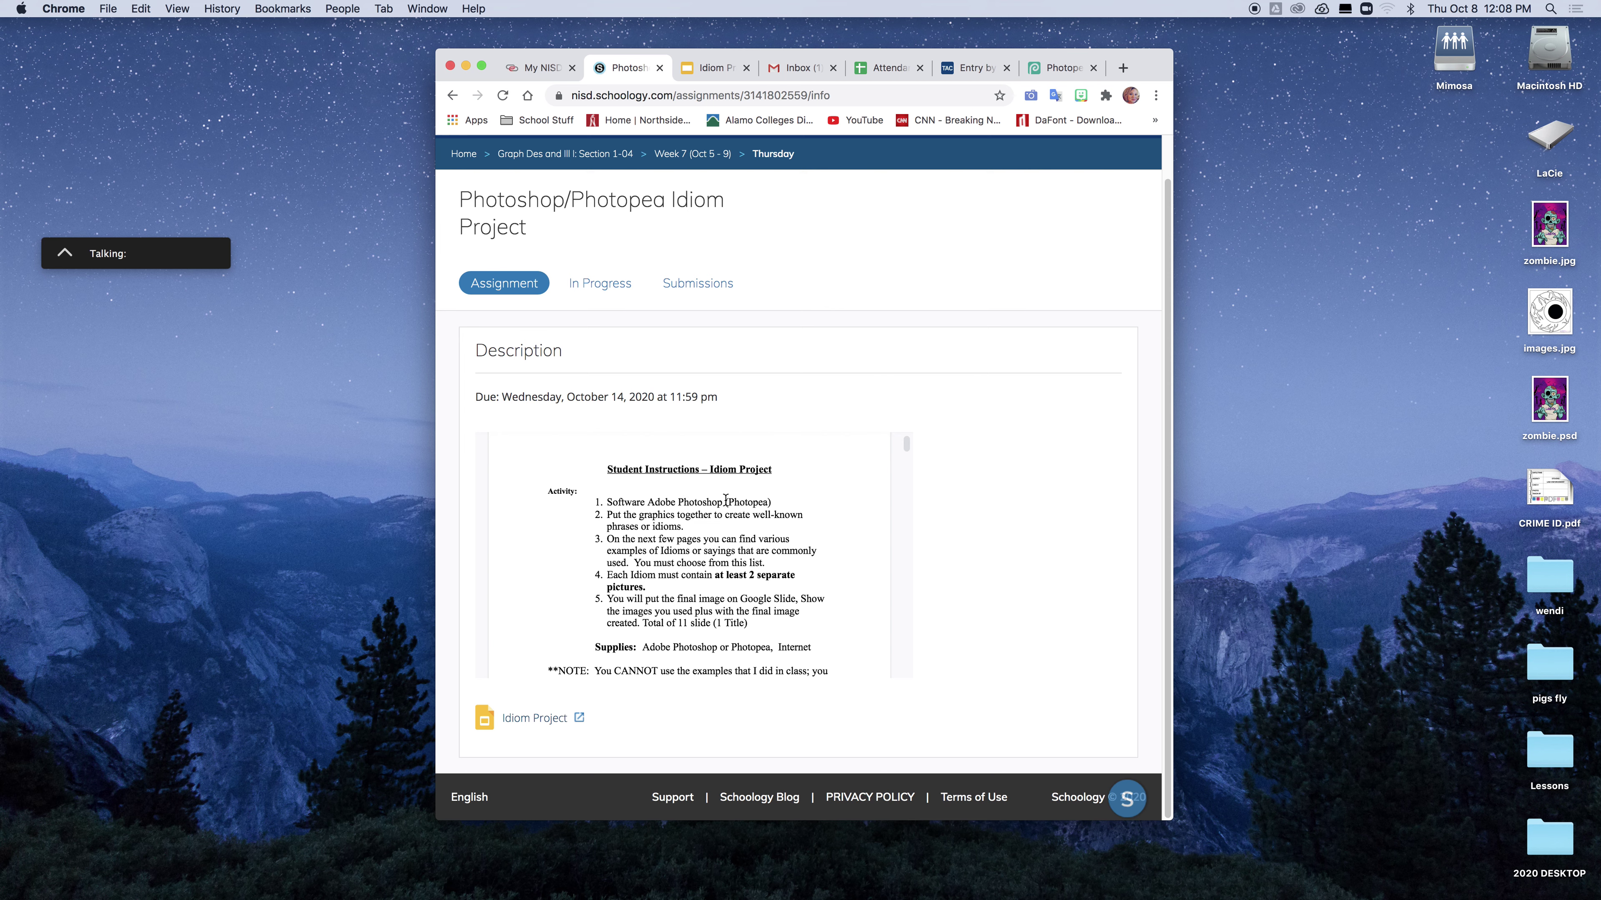
Step: Highlight 'Photopea' in the first instruction and read down through the seven-page idiom list
{"action": "left_click_drag", "start_coordinate": [725, 500], "coordinate": [779, 503]}
{"action": "scroll", "coordinate": [799, 532], "scroll_direction": "down", "scroll_amount": 10}
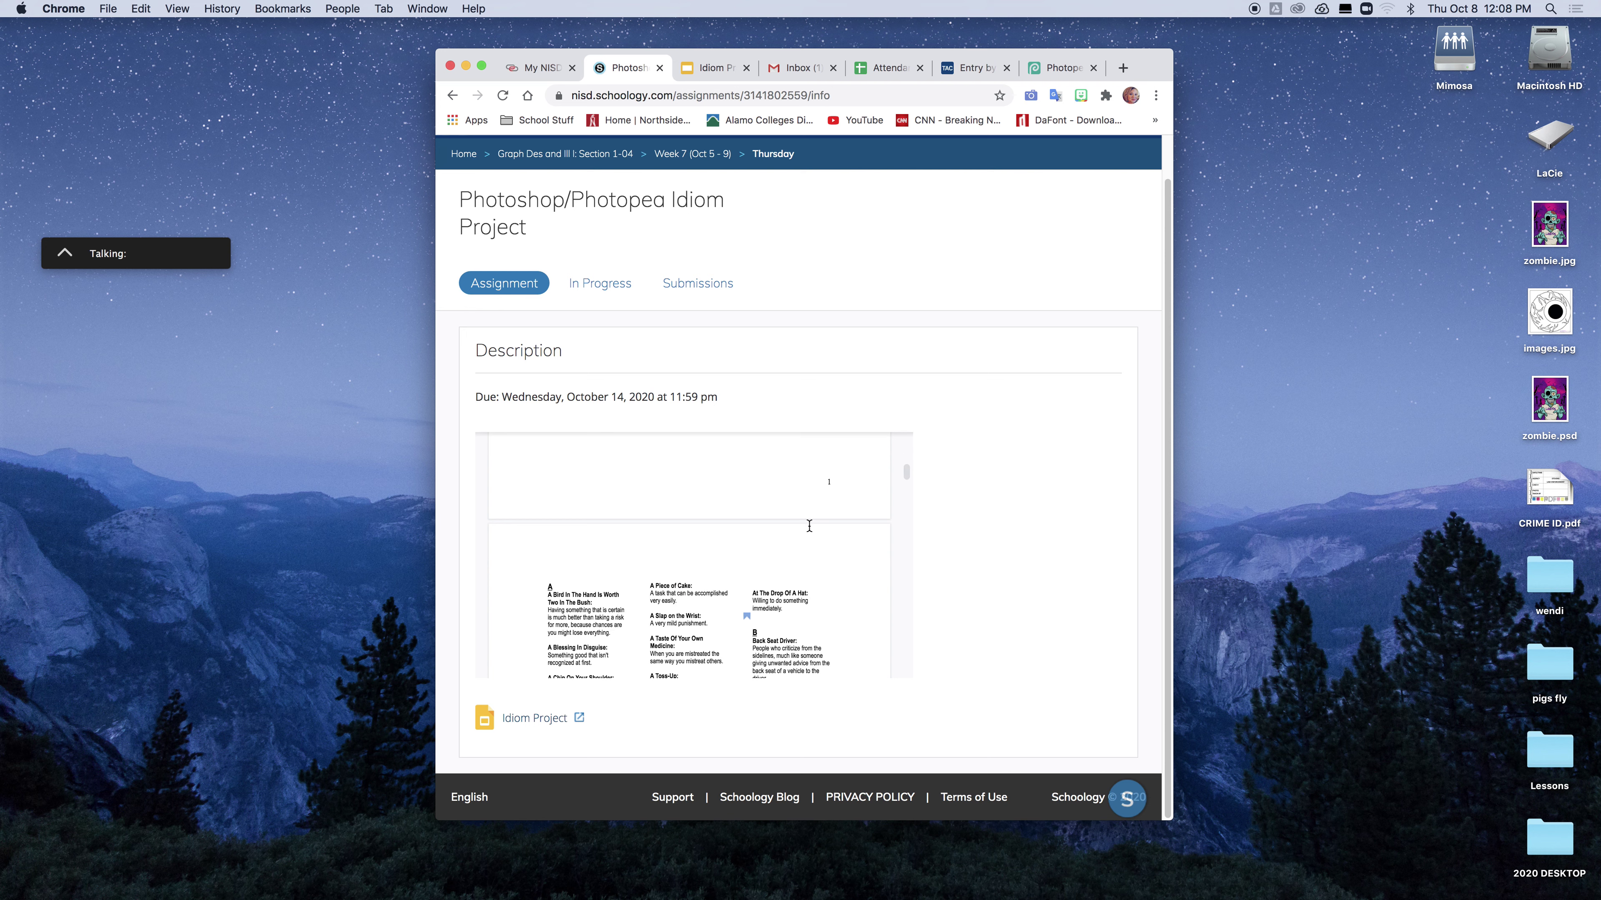
{"action": "scroll", "coordinate": [751, 537], "scroll_direction": "down", "scroll_amount": 2}
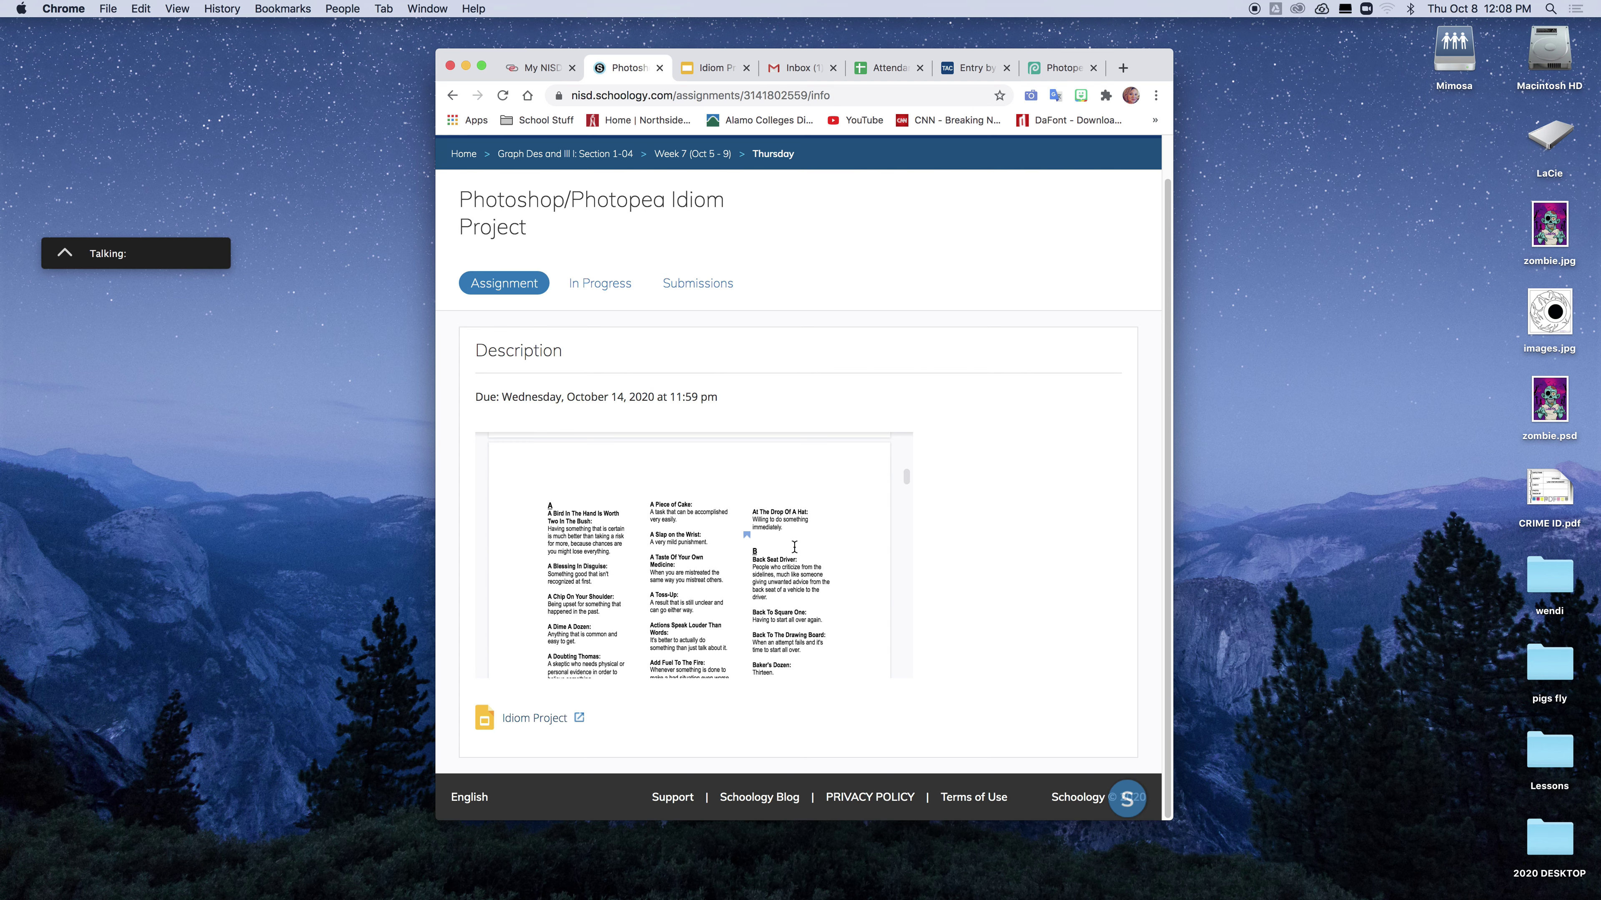
{"action": "scroll", "coordinate": [794, 562], "scroll_direction": "down", "scroll_amount": 2}
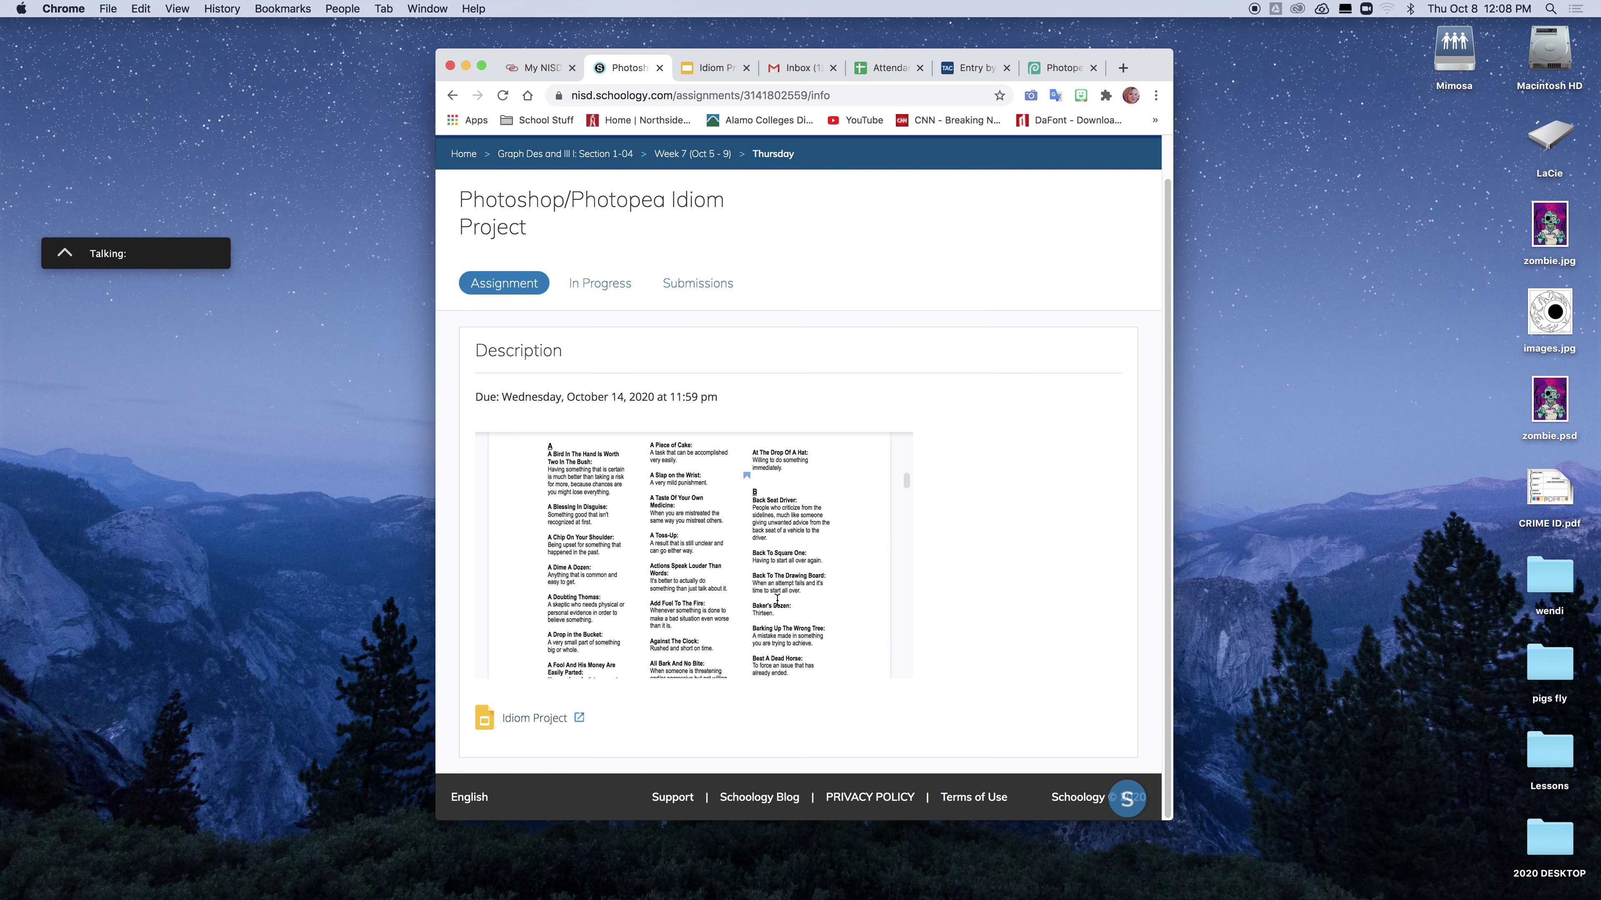
{"action": "scroll", "coordinate": [757, 600], "scroll_direction": "down", "scroll_amount": 5}
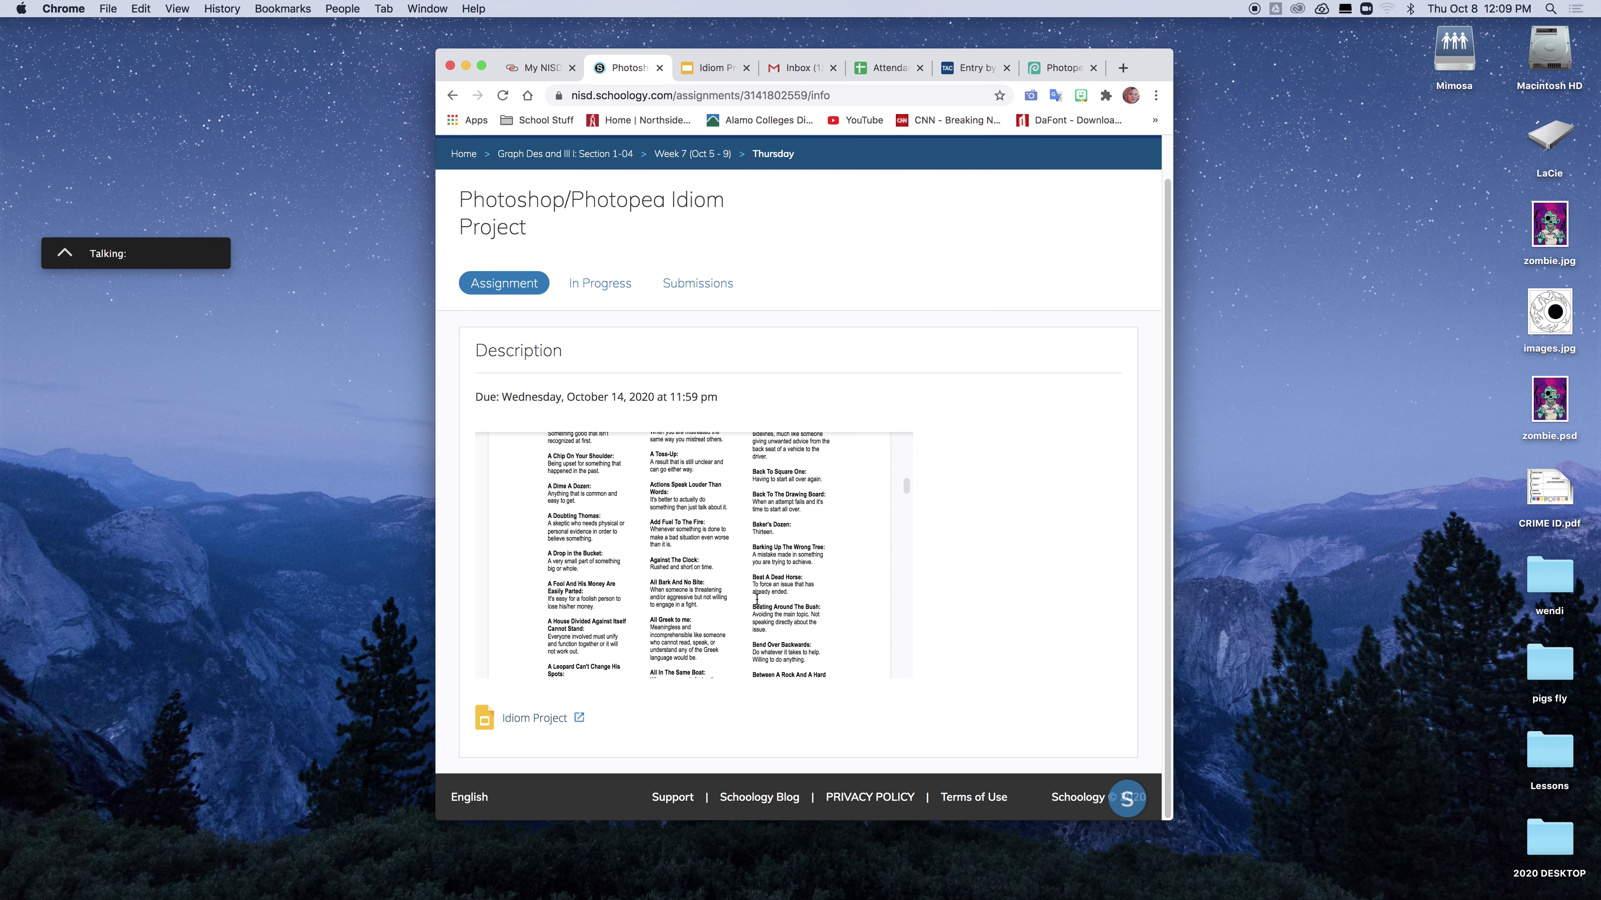
{"action": "scroll", "coordinate": [675, 571], "scroll_direction": "down", "scroll_amount": 15}
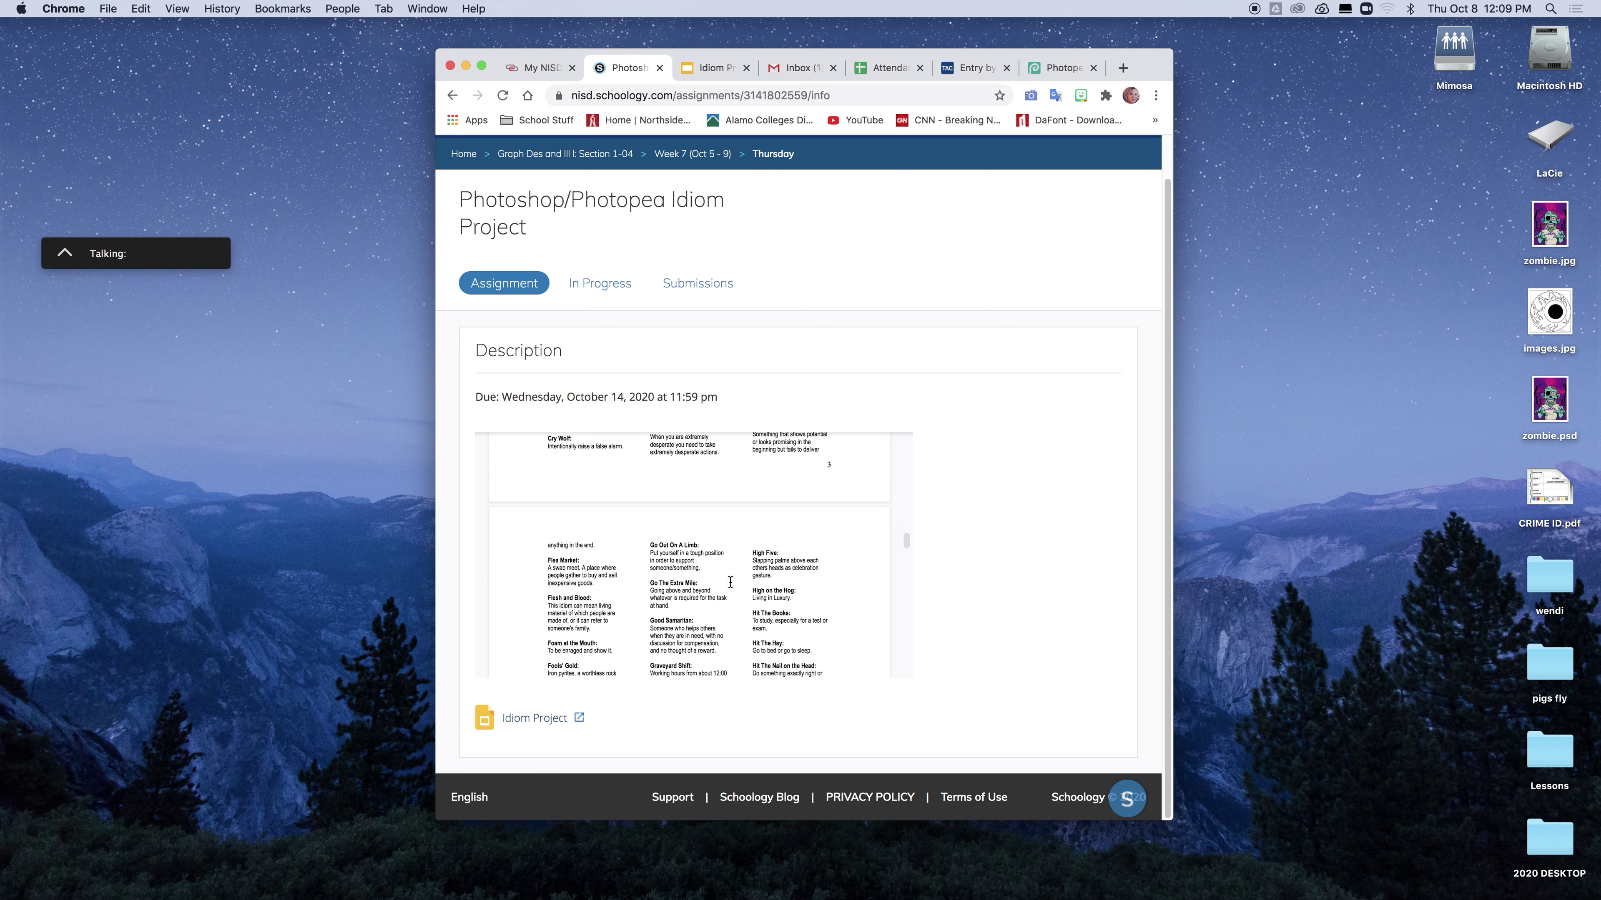
{"action": "scroll", "coordinate": [732, 623], "scroll_direction": "down", "scroll_amount": 8}
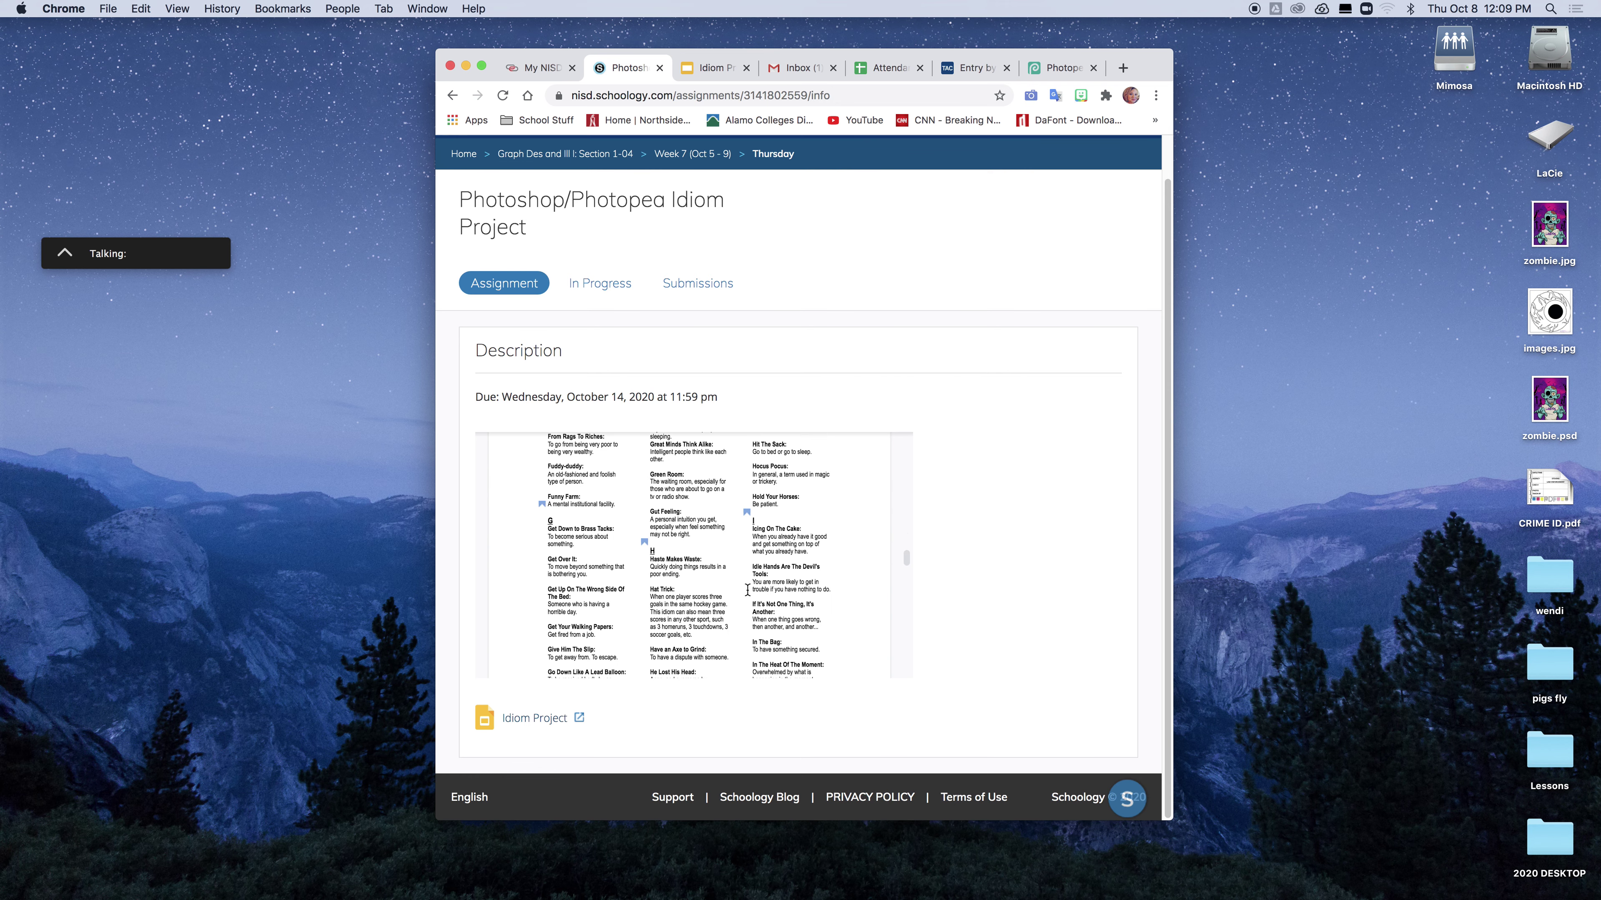
{"action": "scroll", "coordinate": [780, 532], "scroll_direction": "down", "scroll_amount": 20}
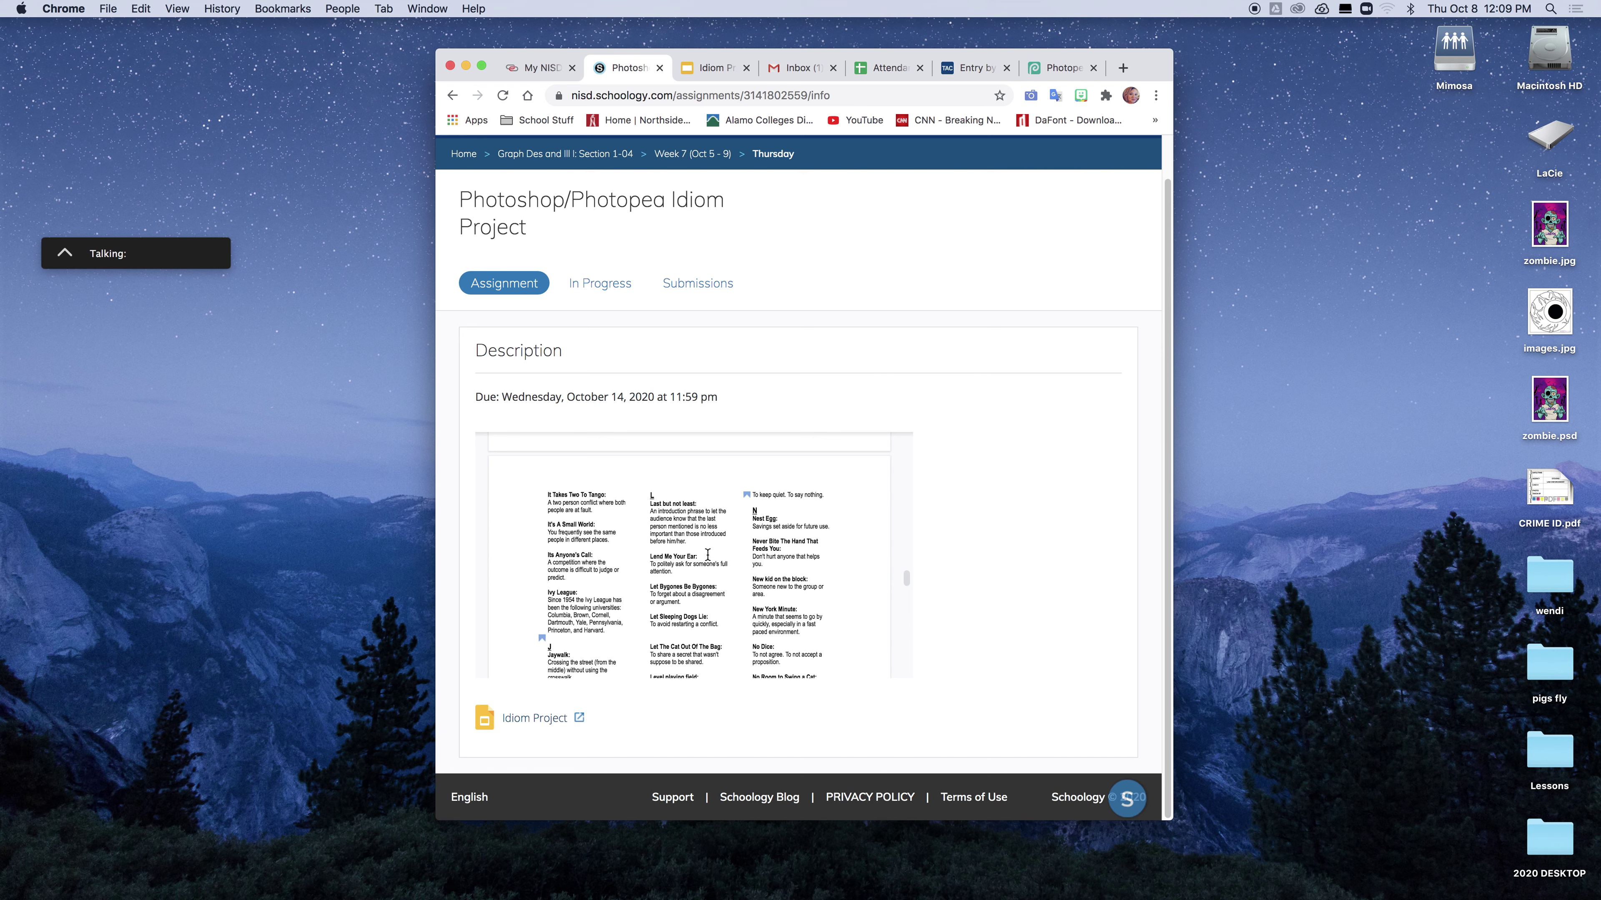
{"action": "scroll", "coordinate": [719, 560], "scroll_direction": "down", "scroll_amount": 15}
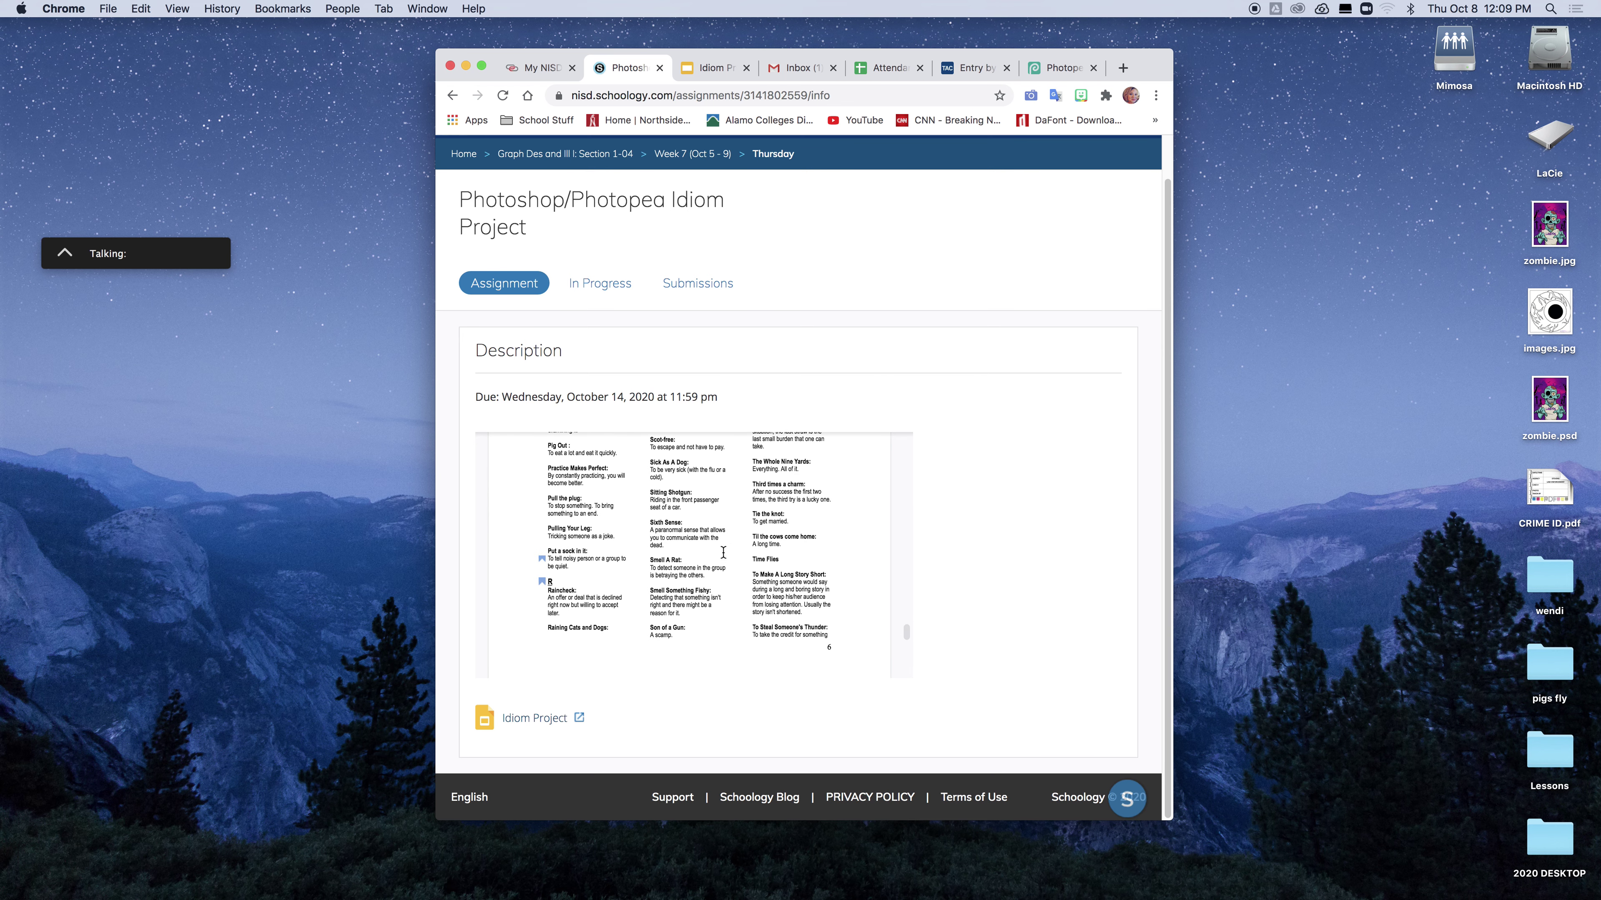
{"action": "scroll", "coordinate": [725, 546], "scroll_direction": "down", "scroll_amount": 8}
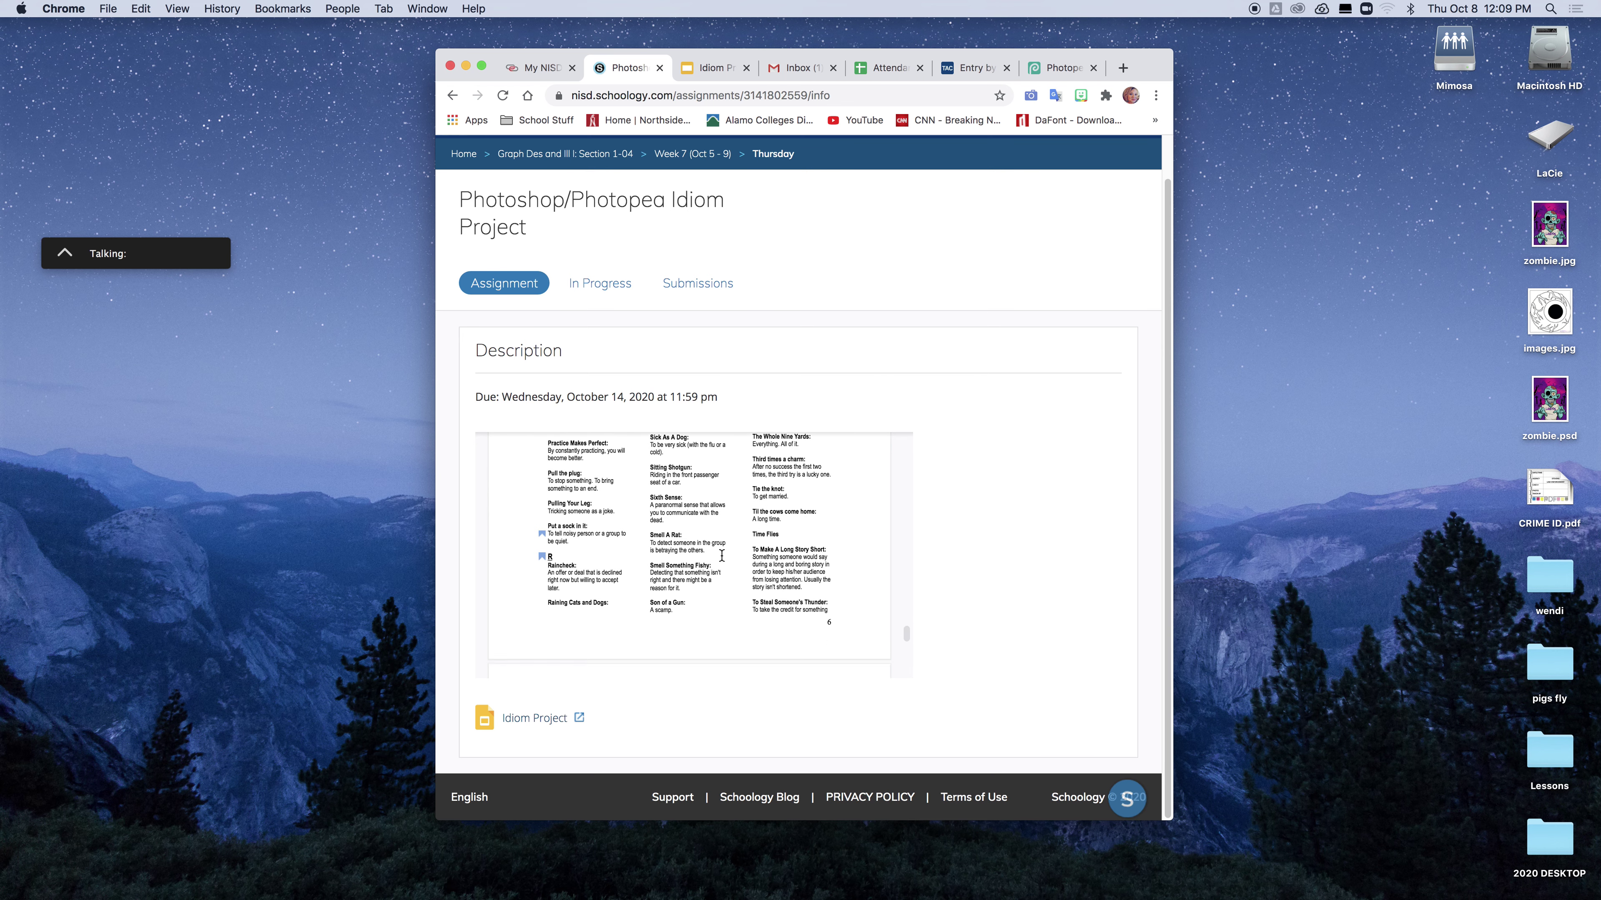
Step: Open the Idiom Project slides and show slide 2, the When Pigs Fly sample
{"action": "left_click", "coordinate": [530, 719]}
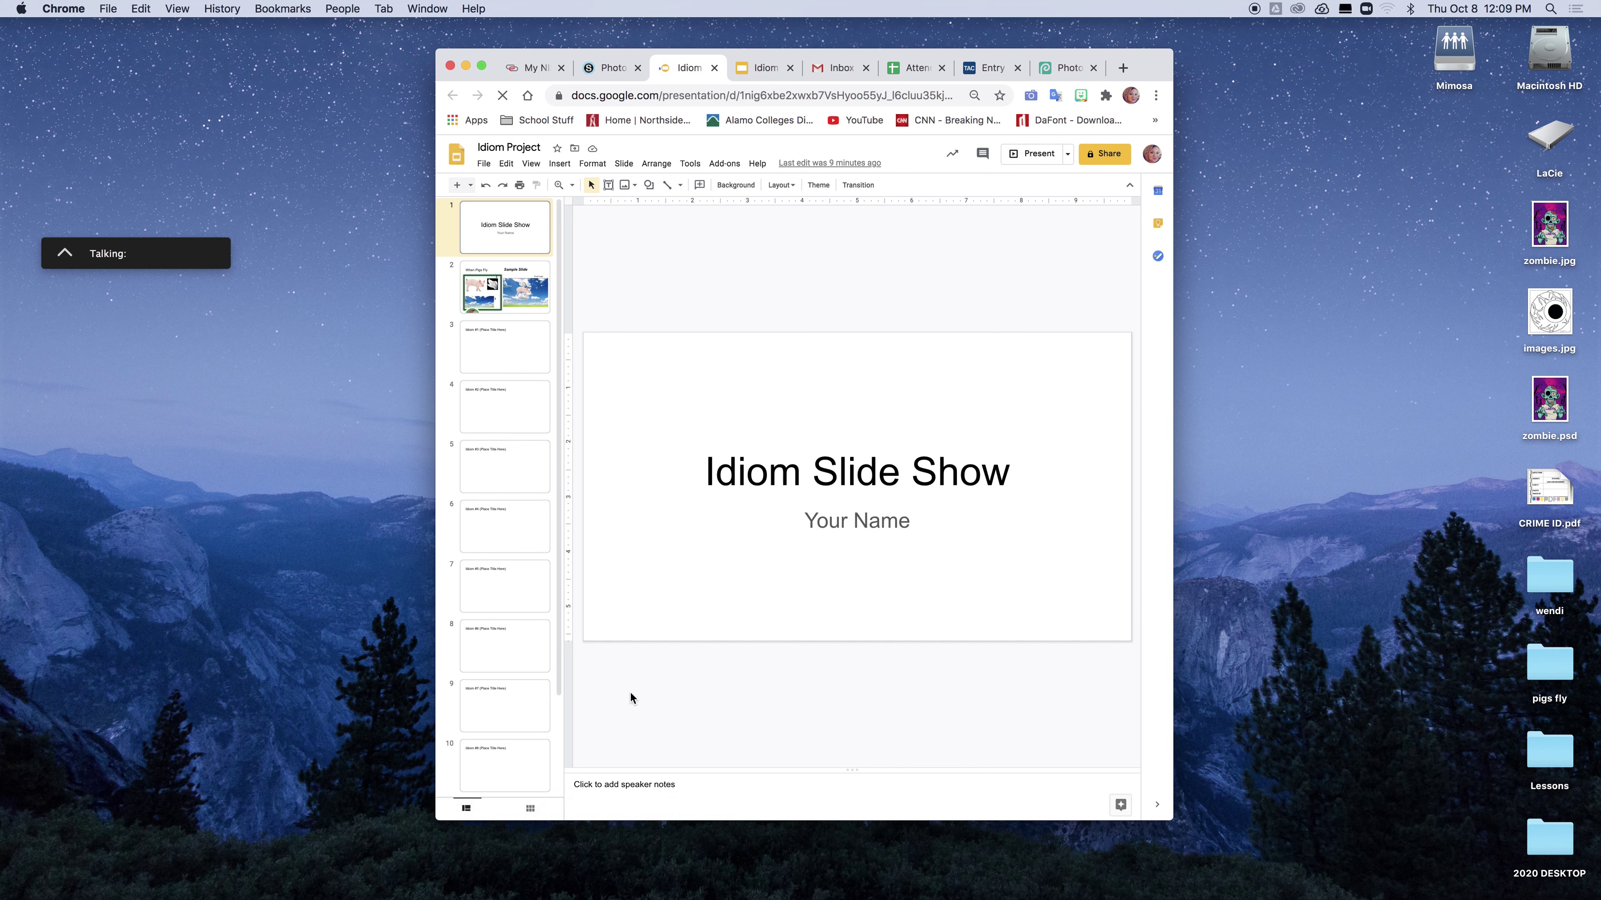
{"action": "left_click", "coordinate": [497, 281]}
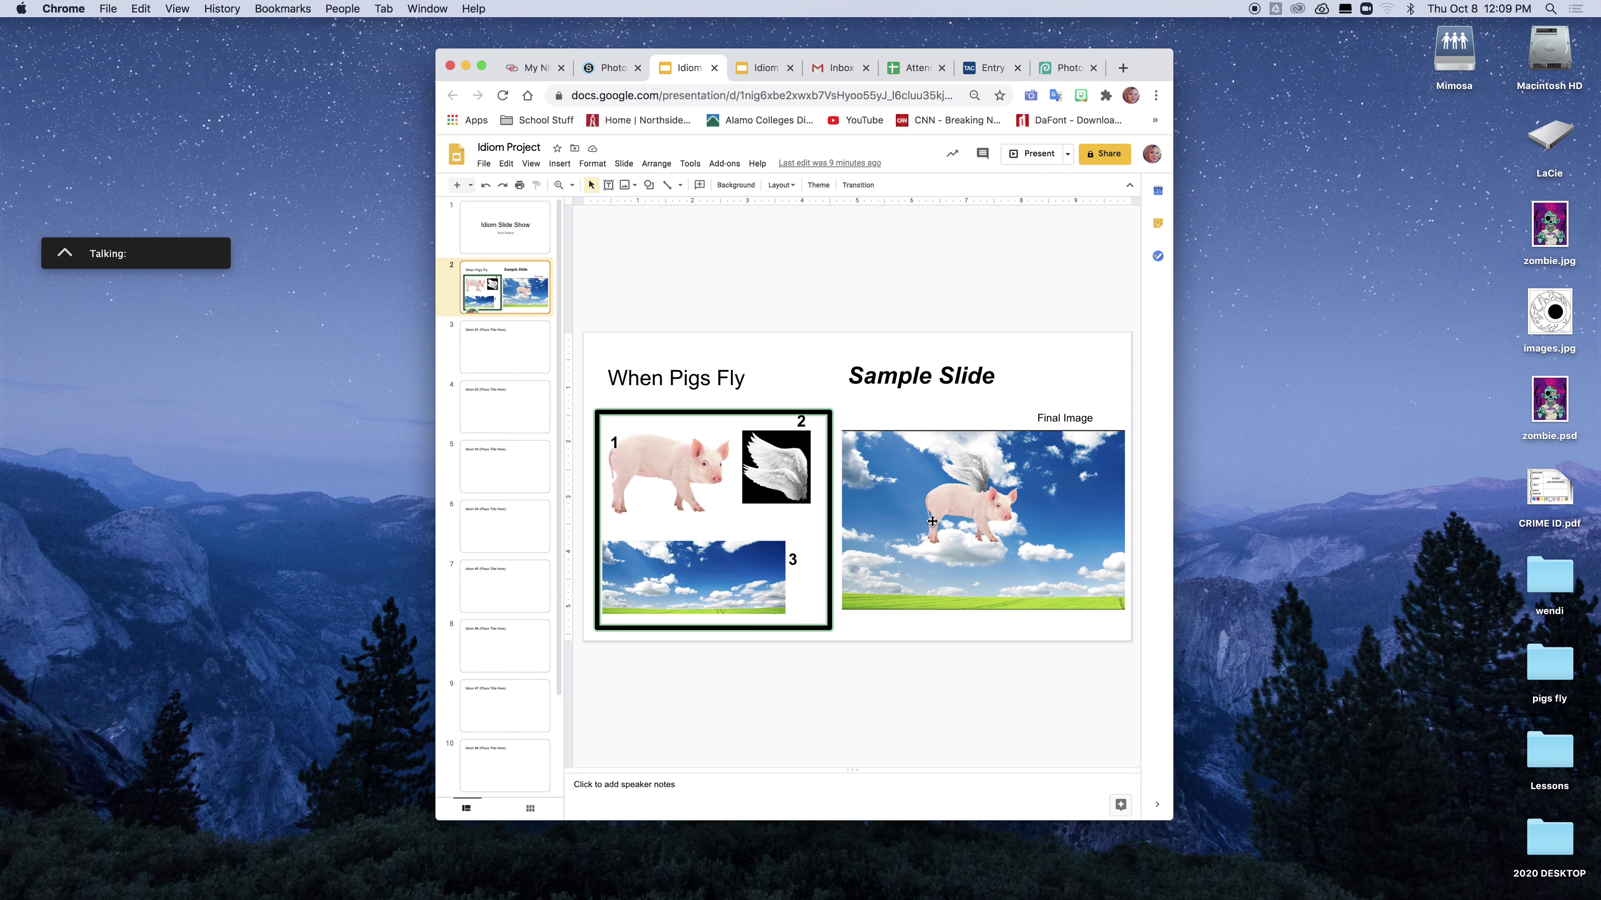
Step: Close wings.psd, sky.psd and pig.psd in Photopea, discarding their unsaved changes
{"action": "left_click", "coordinate": [1066, 68]}
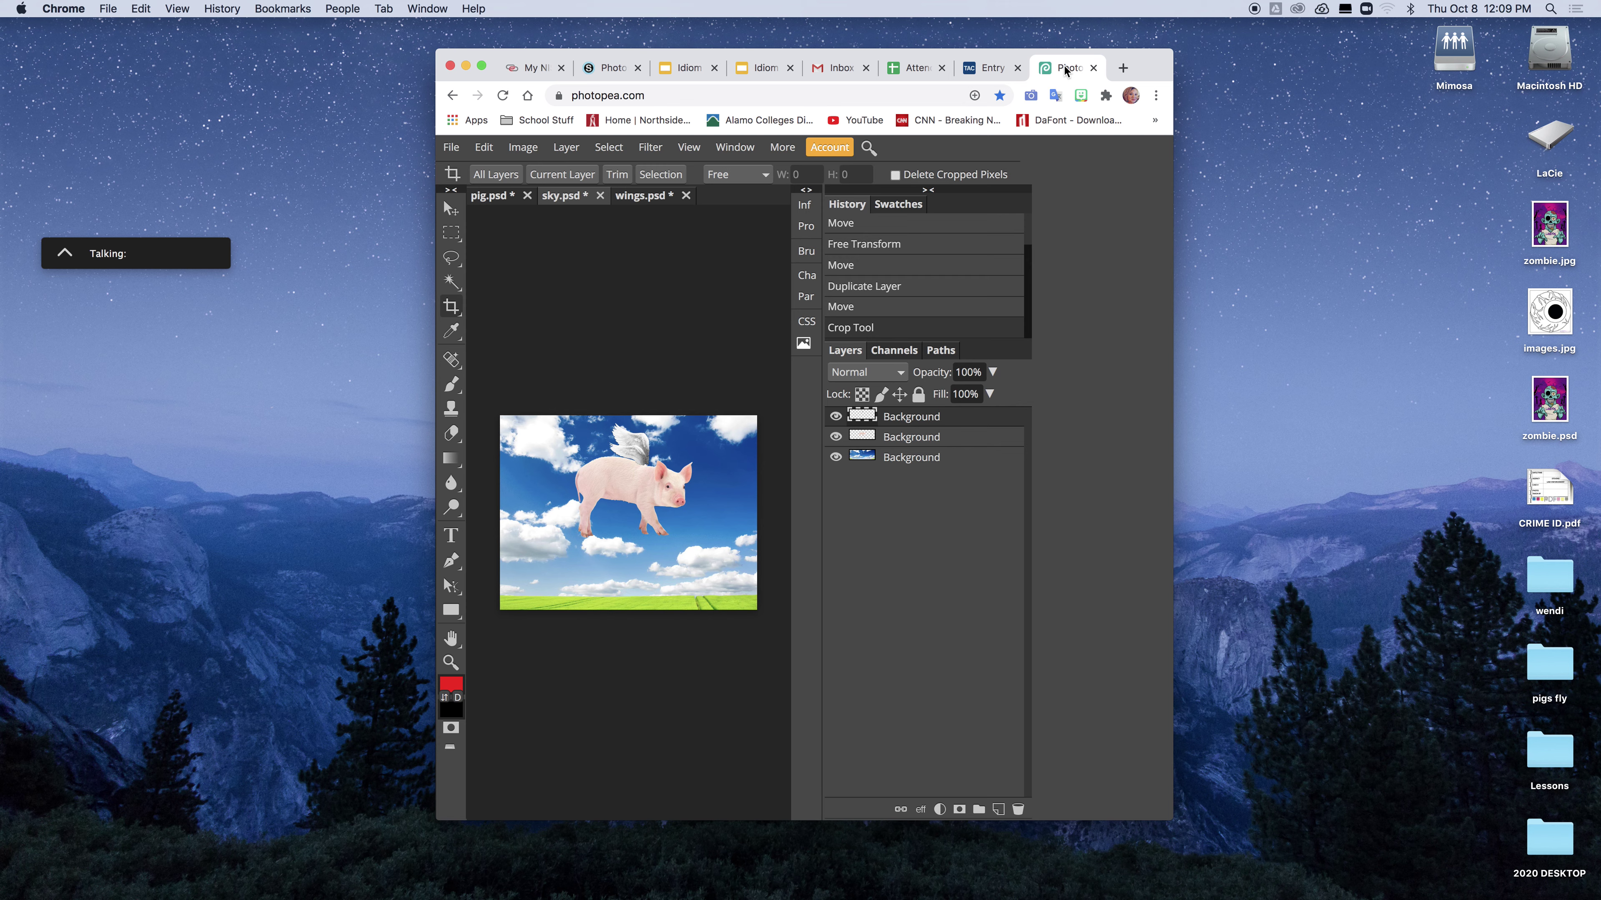
{"action": "left_click", "coordinate": [685, 196]}
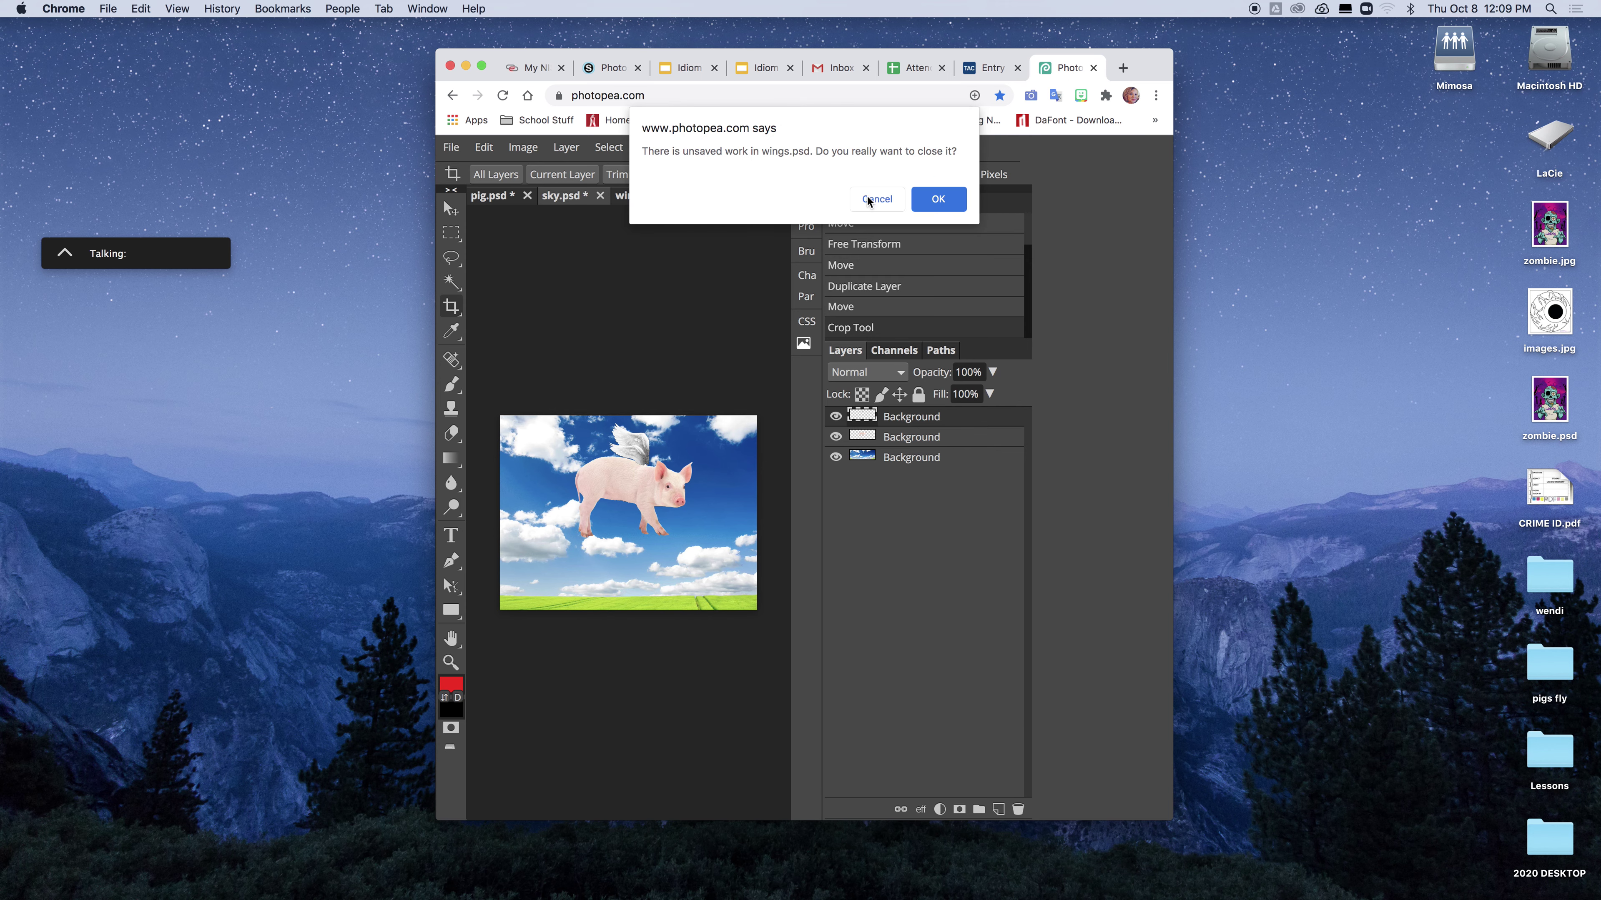
{"action": "left_click", "coordinate": [927, 202]}
{"action": "left_click", "coordinate": [600, 195]}
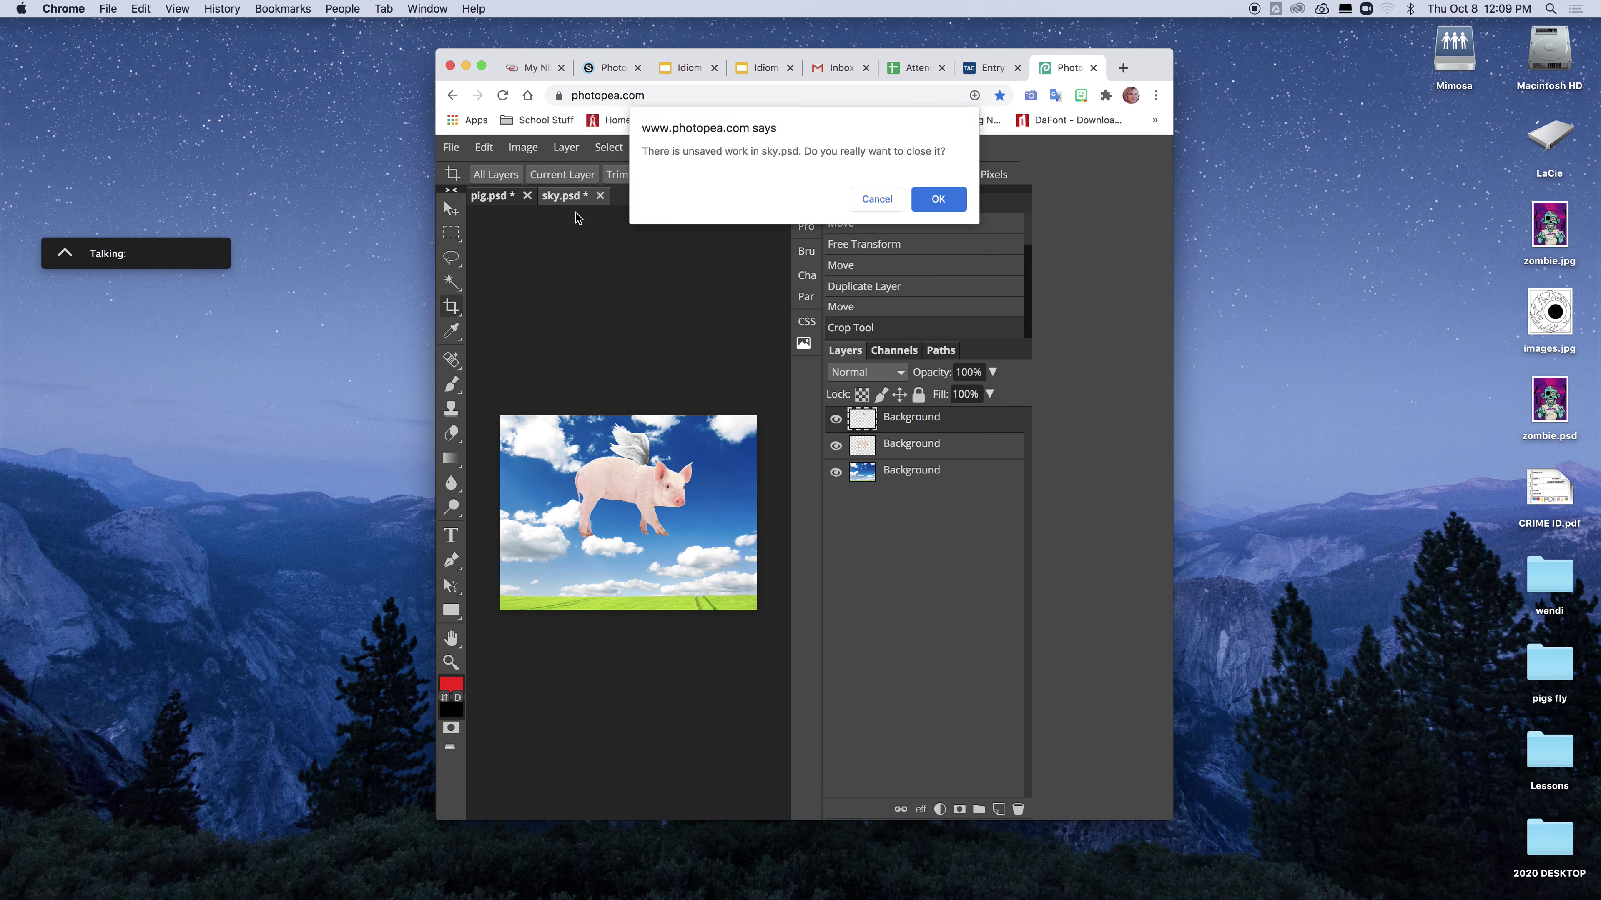
{"action": "left_click", "coordinate": [932, 195]}
{"action": "left_click", "coordinate": [527, 202]}
{"action": "left_click", "coordinate": [932, 199]}
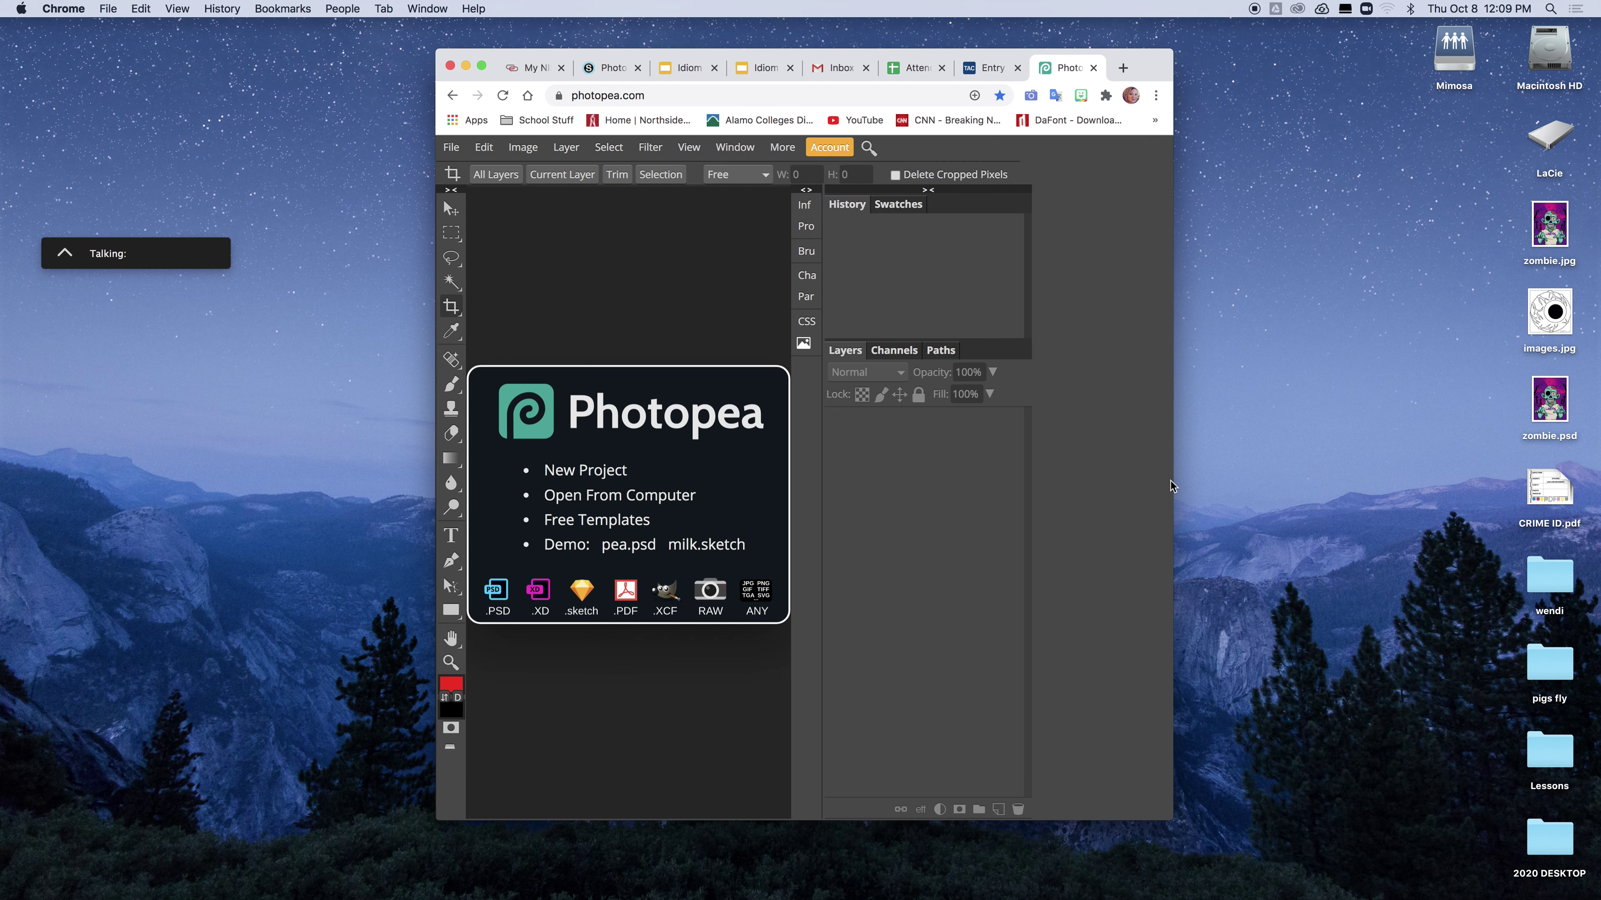
Step: Widen the browser and open pig.jpg, sky.jpg and wings.jpeg from the pigs fly folder
{"action": "left_click_drag", "start_coordinate": [1172, 583], "coordinate": [1424, 579]}
{"action": "left_click", "coordinate": [451, 146]}
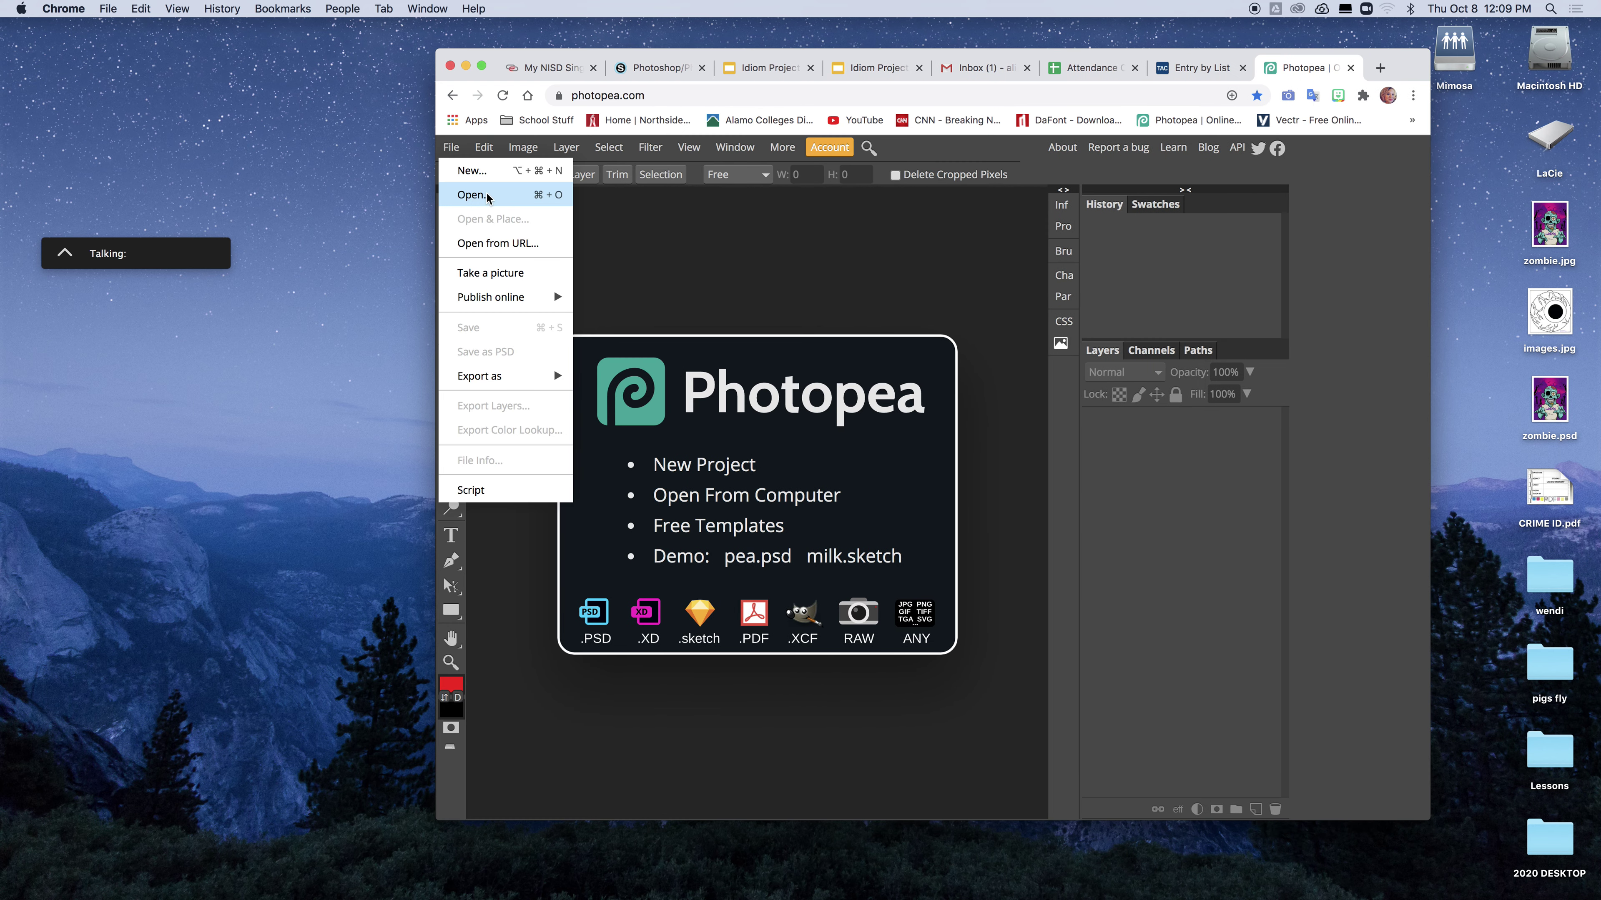
{"action": "left_click", "coordinate": [472, 197]}
{"action": "left_click_drag", "start_coordinate": [747, 251], "coordinate": [740, 165]}
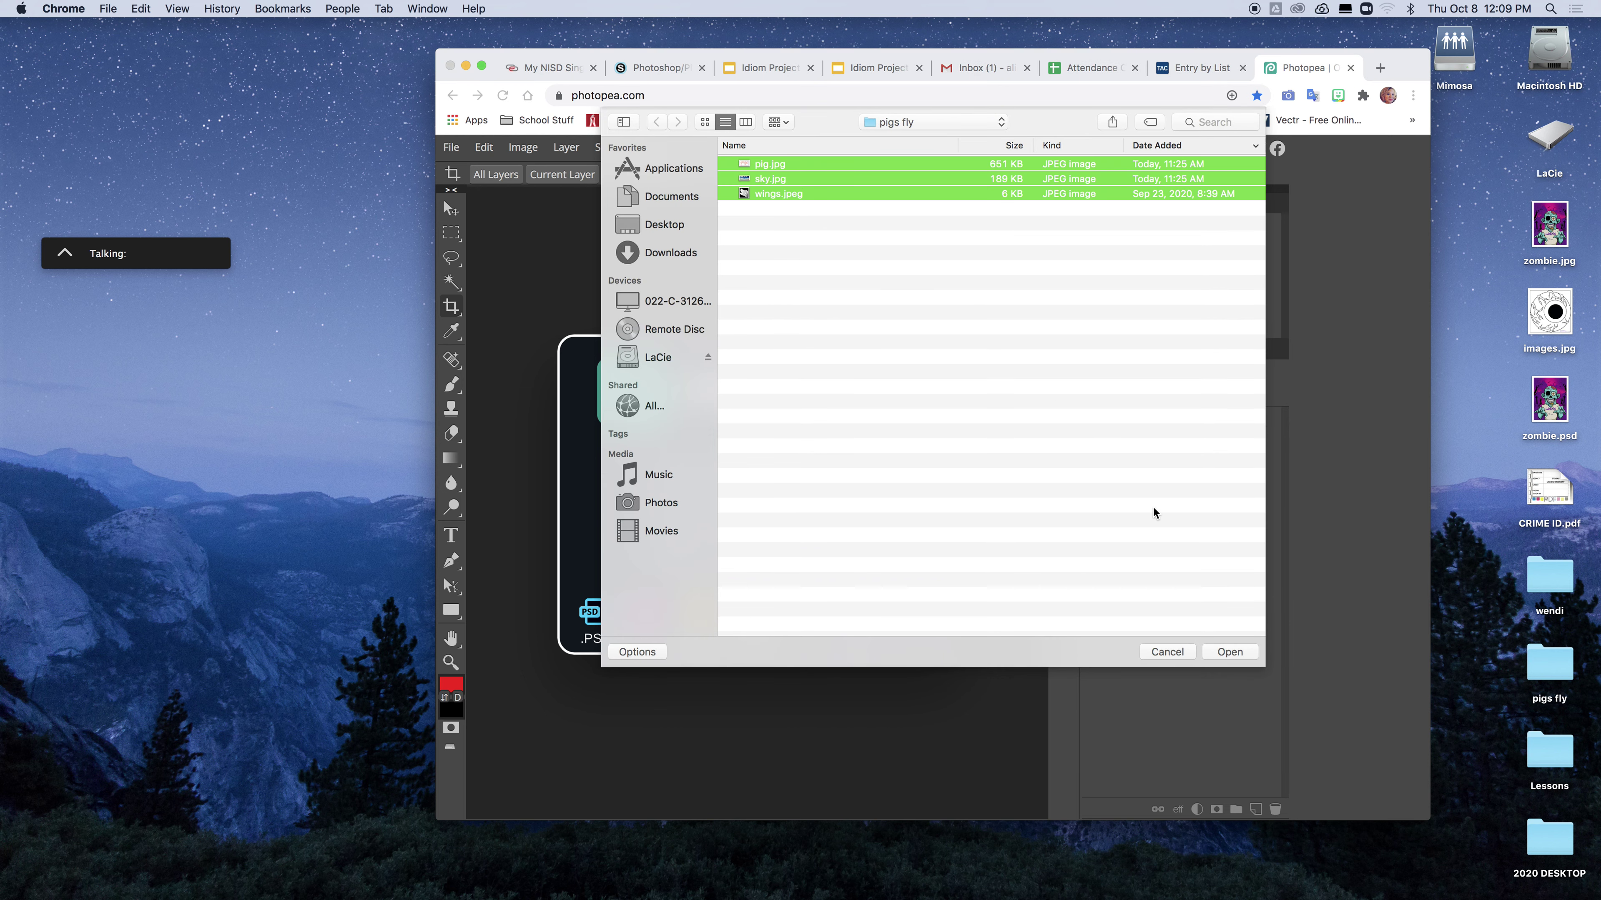
{"action": "left_click", "coordinate": [1223, 653]}
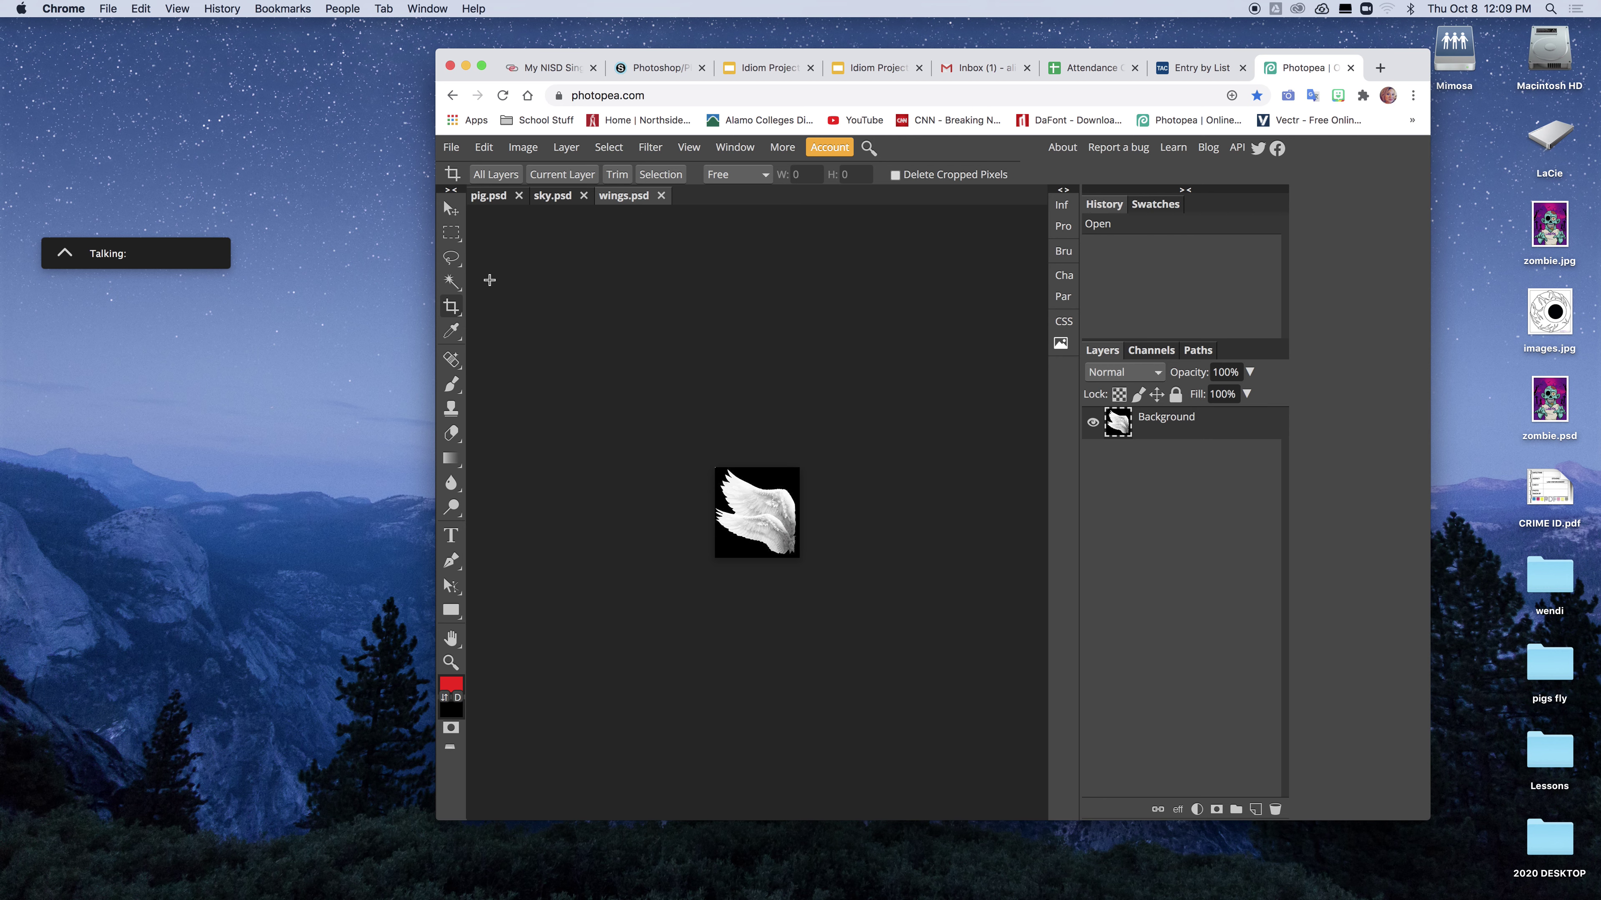
Step: Delete the black background around the wings with the Magic Wand
{"action": "left_click", "coordinate": [451, 284]}
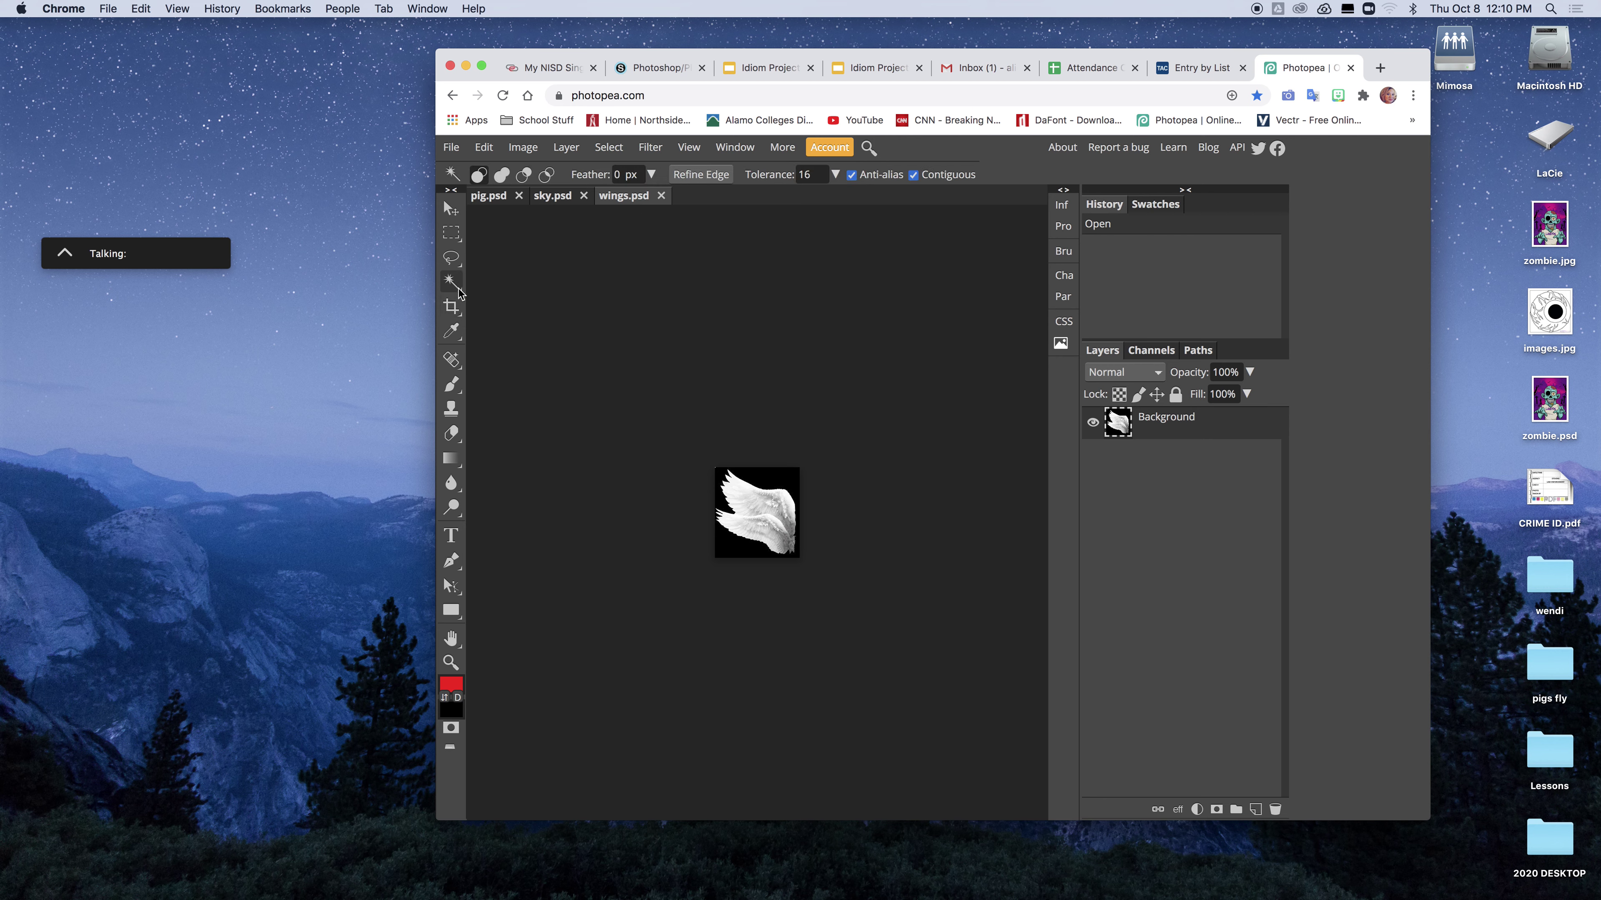
{"action": "left_click", "coordinate": [785, 477]}
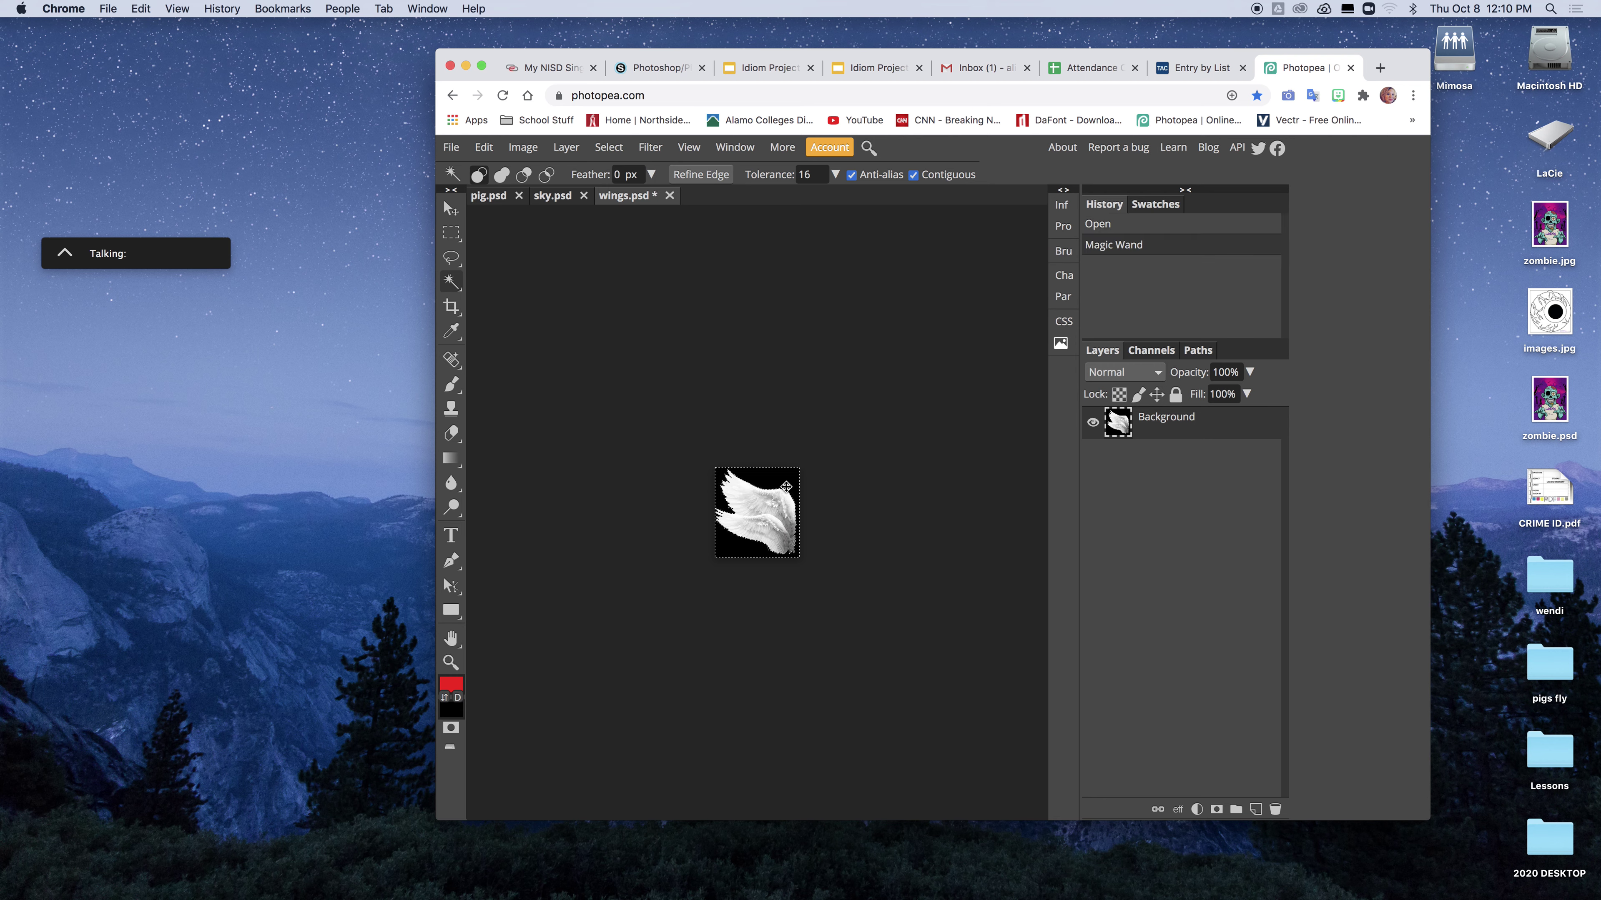
{"action": "key", "text": "Delete"}
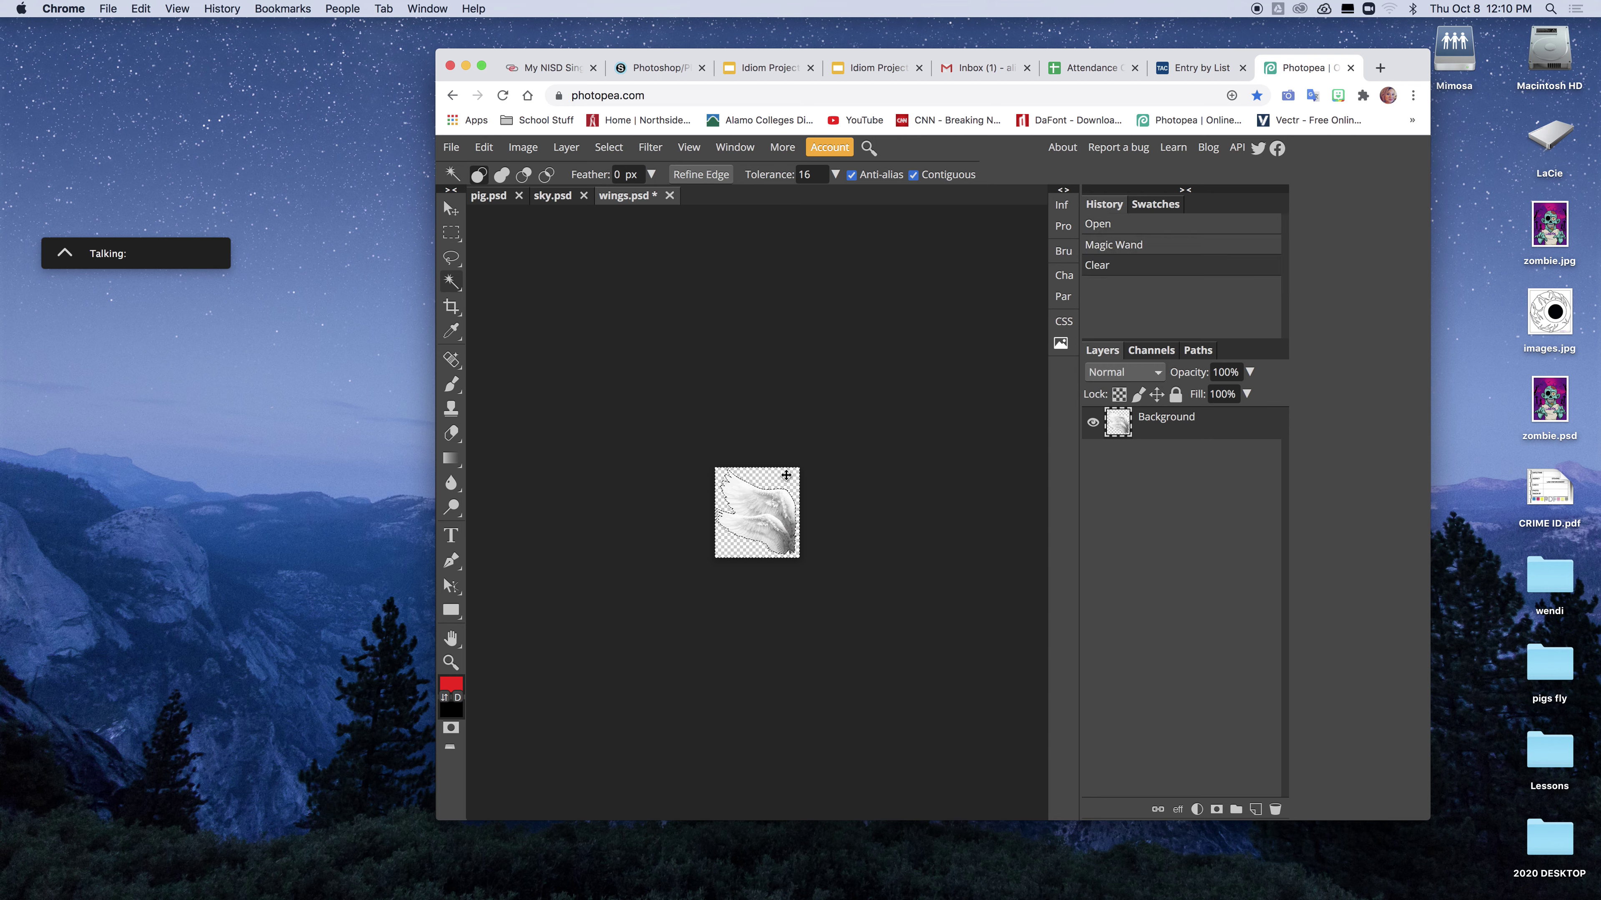
Step: Delete the white background around the pig in pig.psd
{"action": "left_click", "coordinate": [488, 195]}
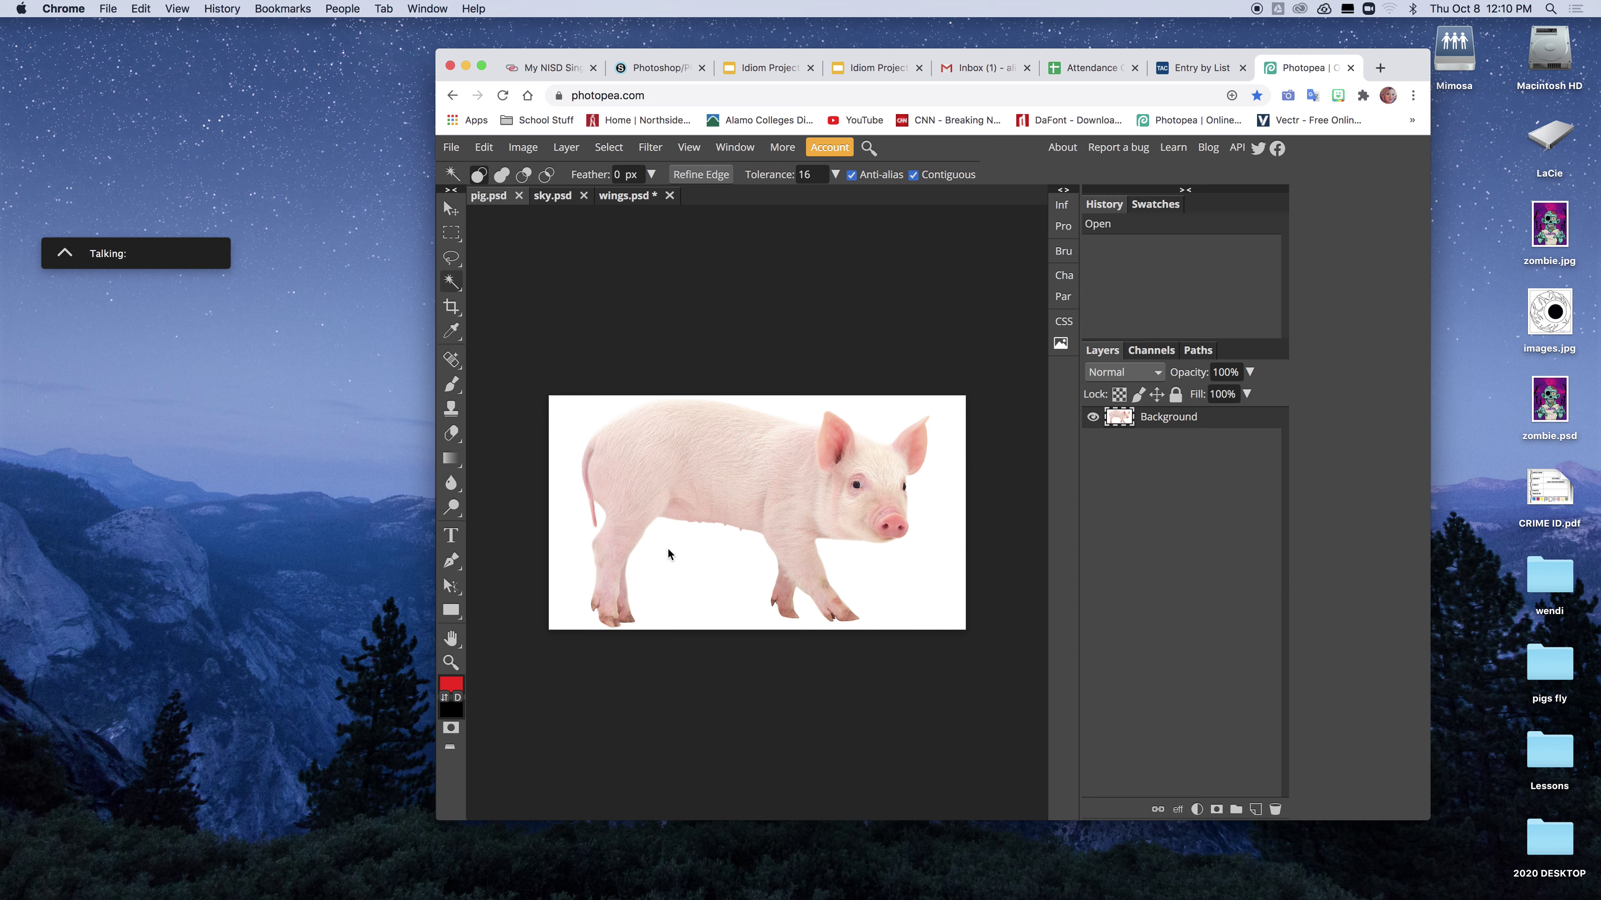
{"action": "left_click", "coordinate": [575, 449]}
{"action": "key", "text": "Delete"}
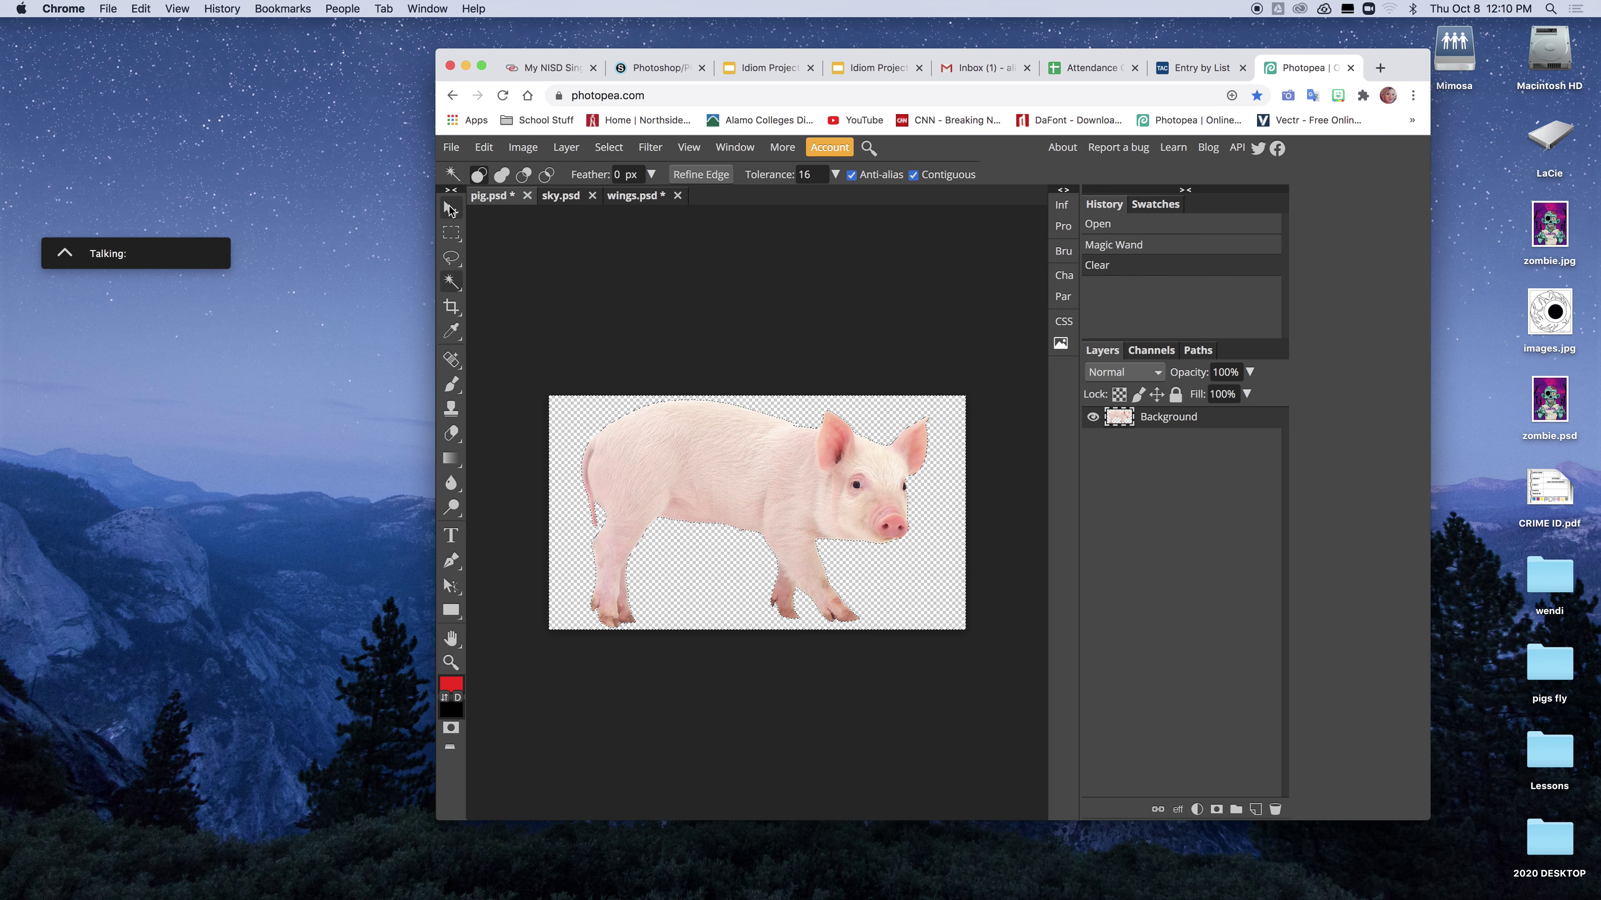
Step: Copy the pig into sky.psd, shrink it to about 56% and center it in the sky
{"action": "key", "text": "v"}
{"action": "mouse_move", "coordinate": [728, 486]}
{"action": "left_mouse_down"}
{"action": "mouse_move", "coordinate": [665, 407]}
{"action": "mouse_move", "coordinate": [566, 199]}
{"action": "mouse_move", "coordinate": [704, 486]}
{"action": "mouse_move", "coordinate": [711, 465]}
{"action": "left_mouse_up"}
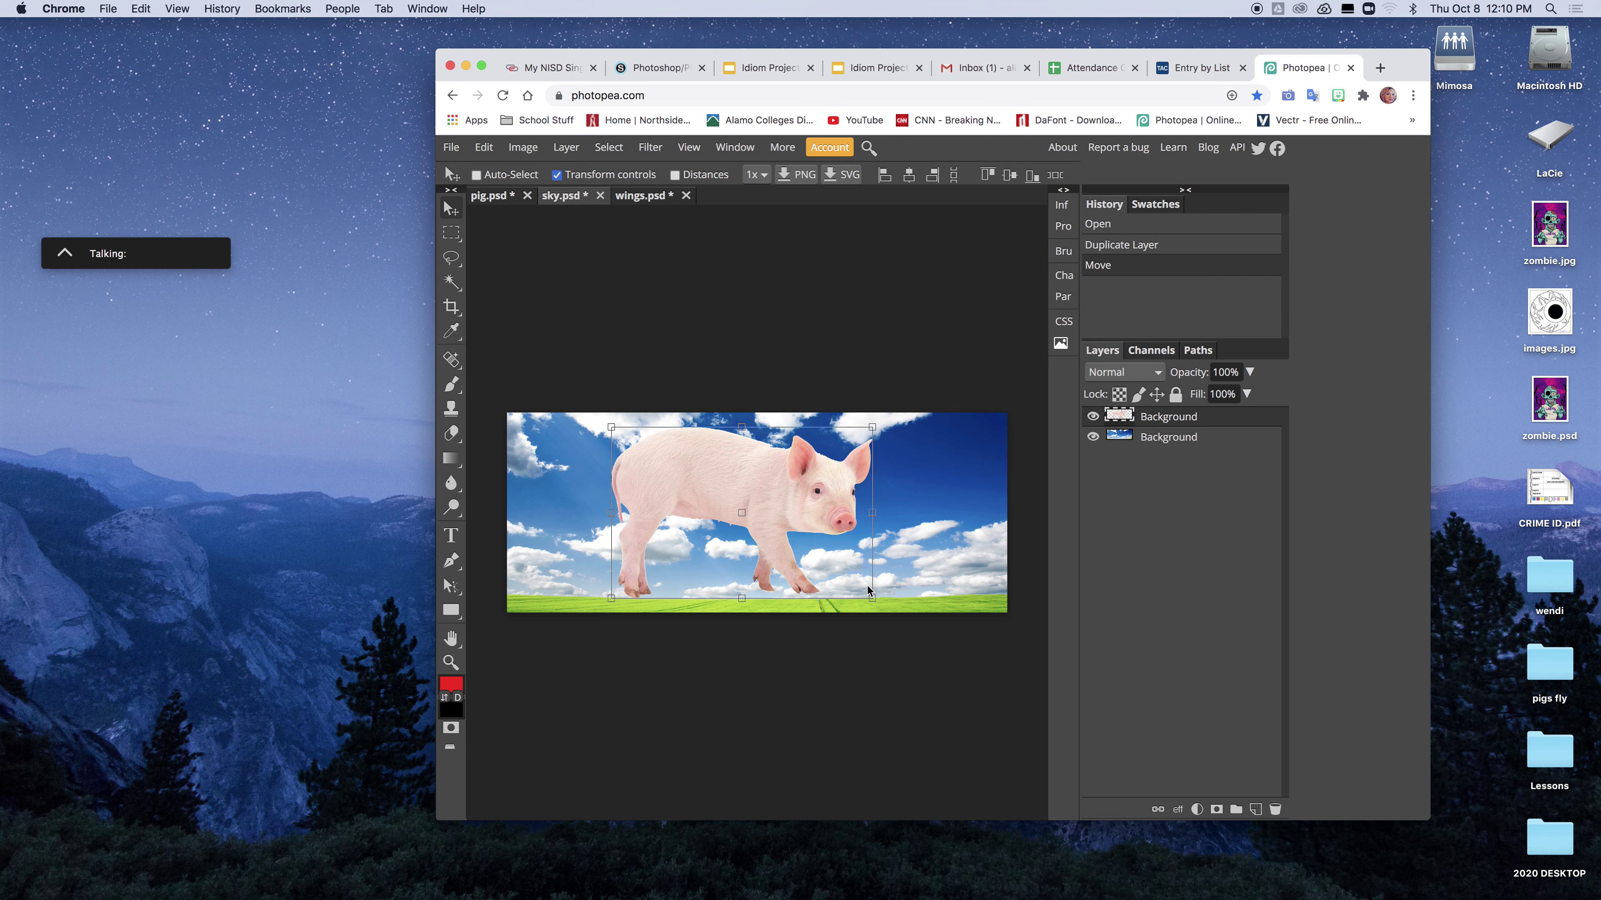
{"action": "left_click_drag", "start_coordinate": [871, 598], "coordinate": [757, 522]}
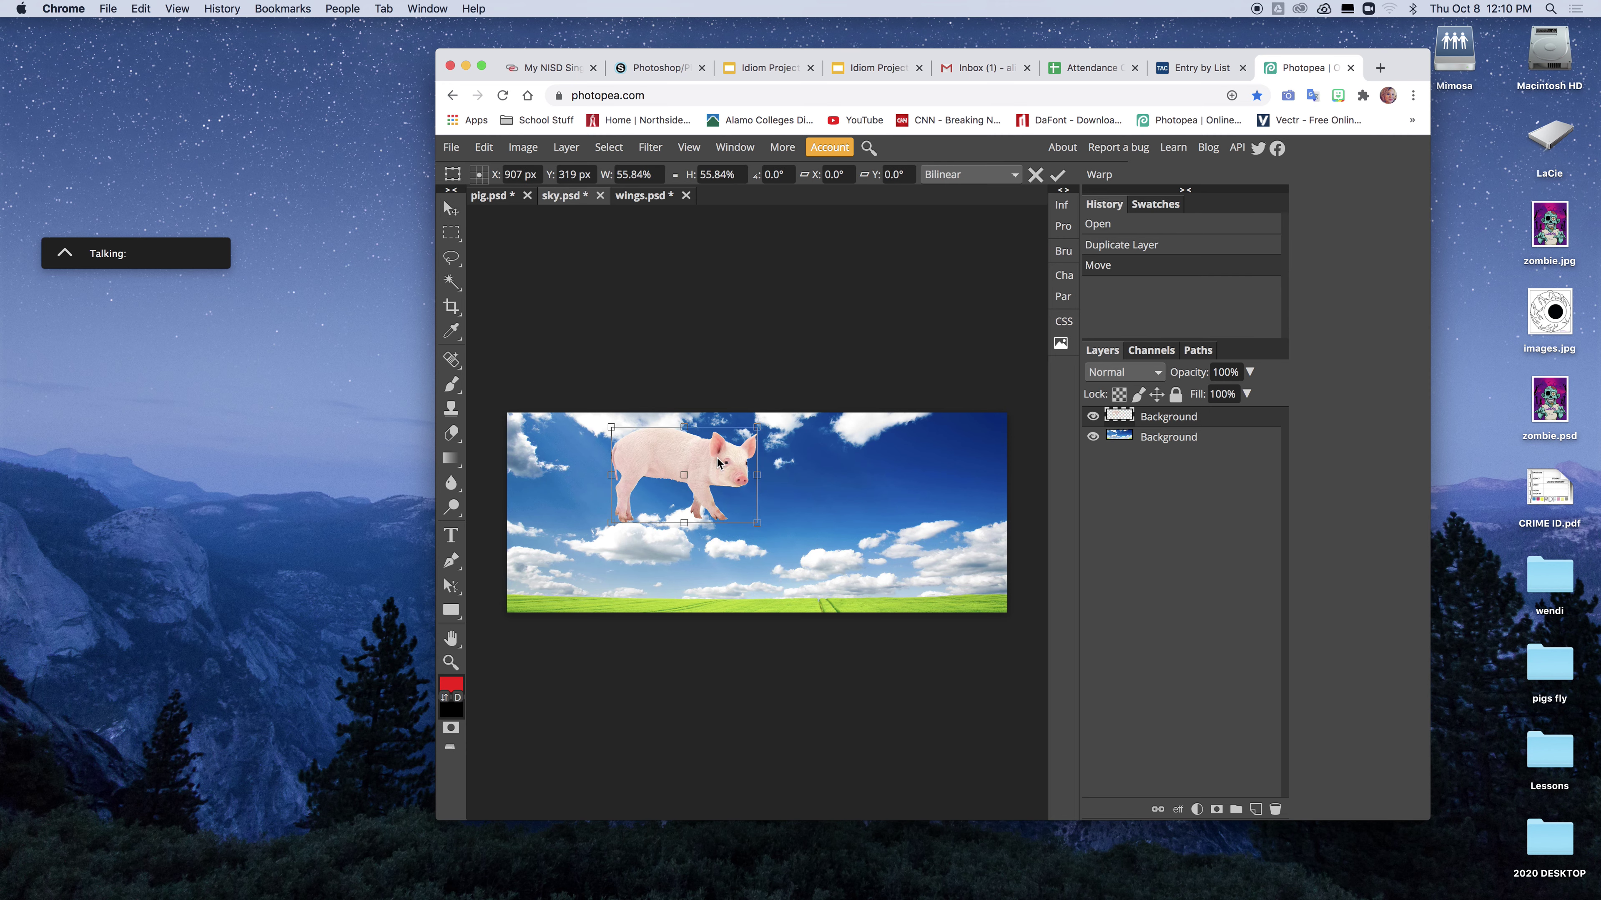
{"action": "left_click_drag", "start_coordinate": [720, 460], "coordinate": [808, 488]}
{"action": "key", "text": "Return"}
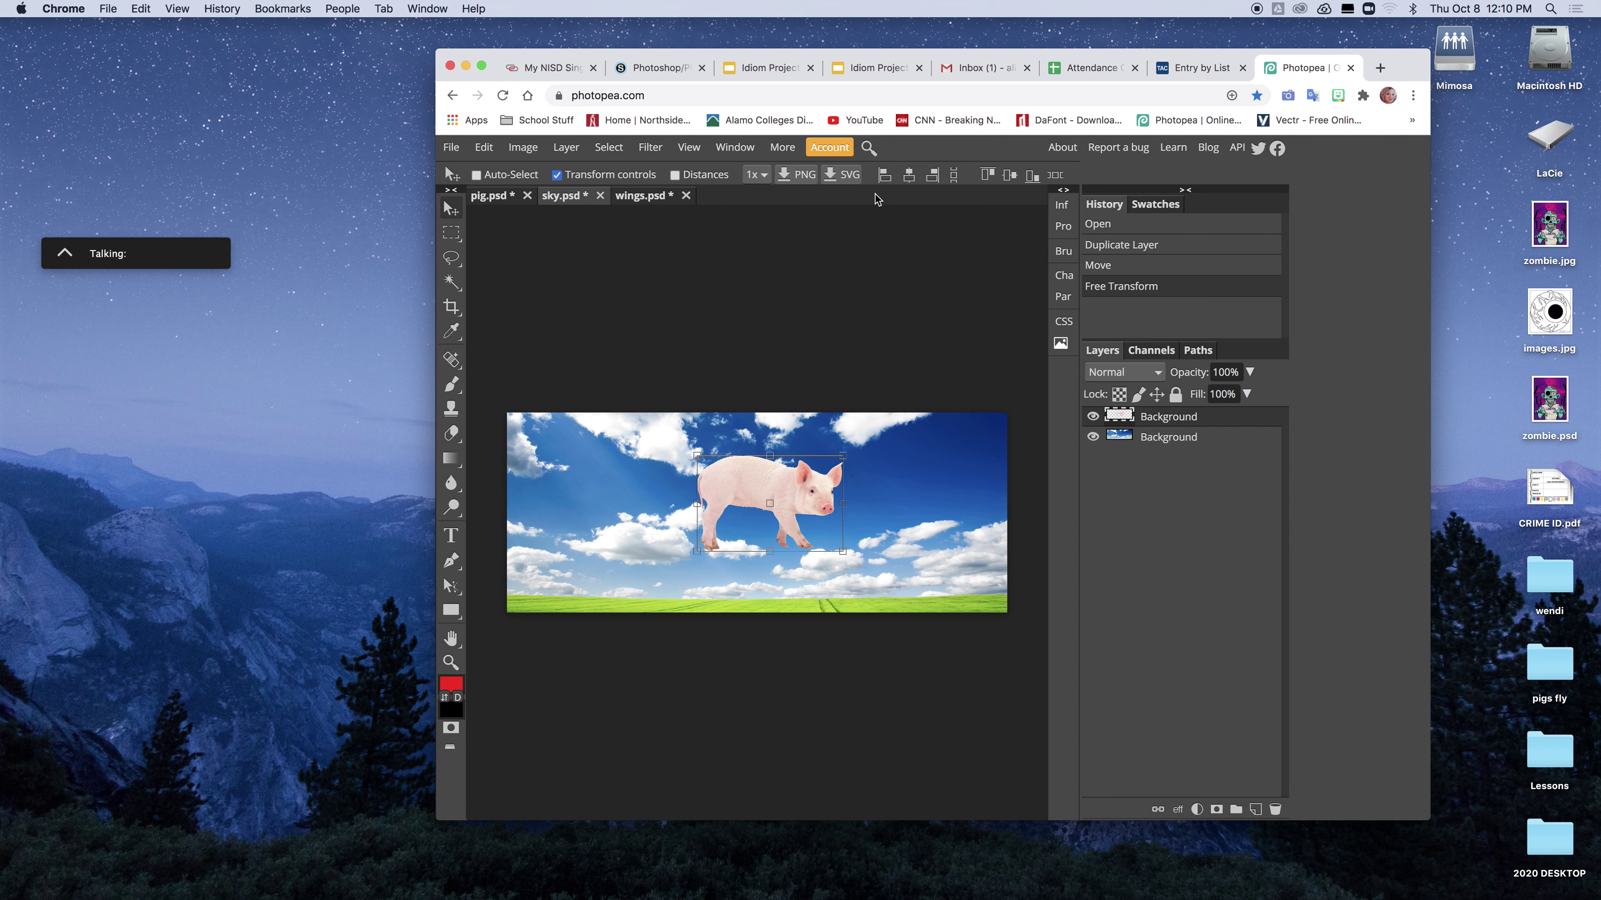
Step: Bring the wings layer into sky.psd and place it on the pig's back
{"action": "left_click", "coordinate": [644, 198]}
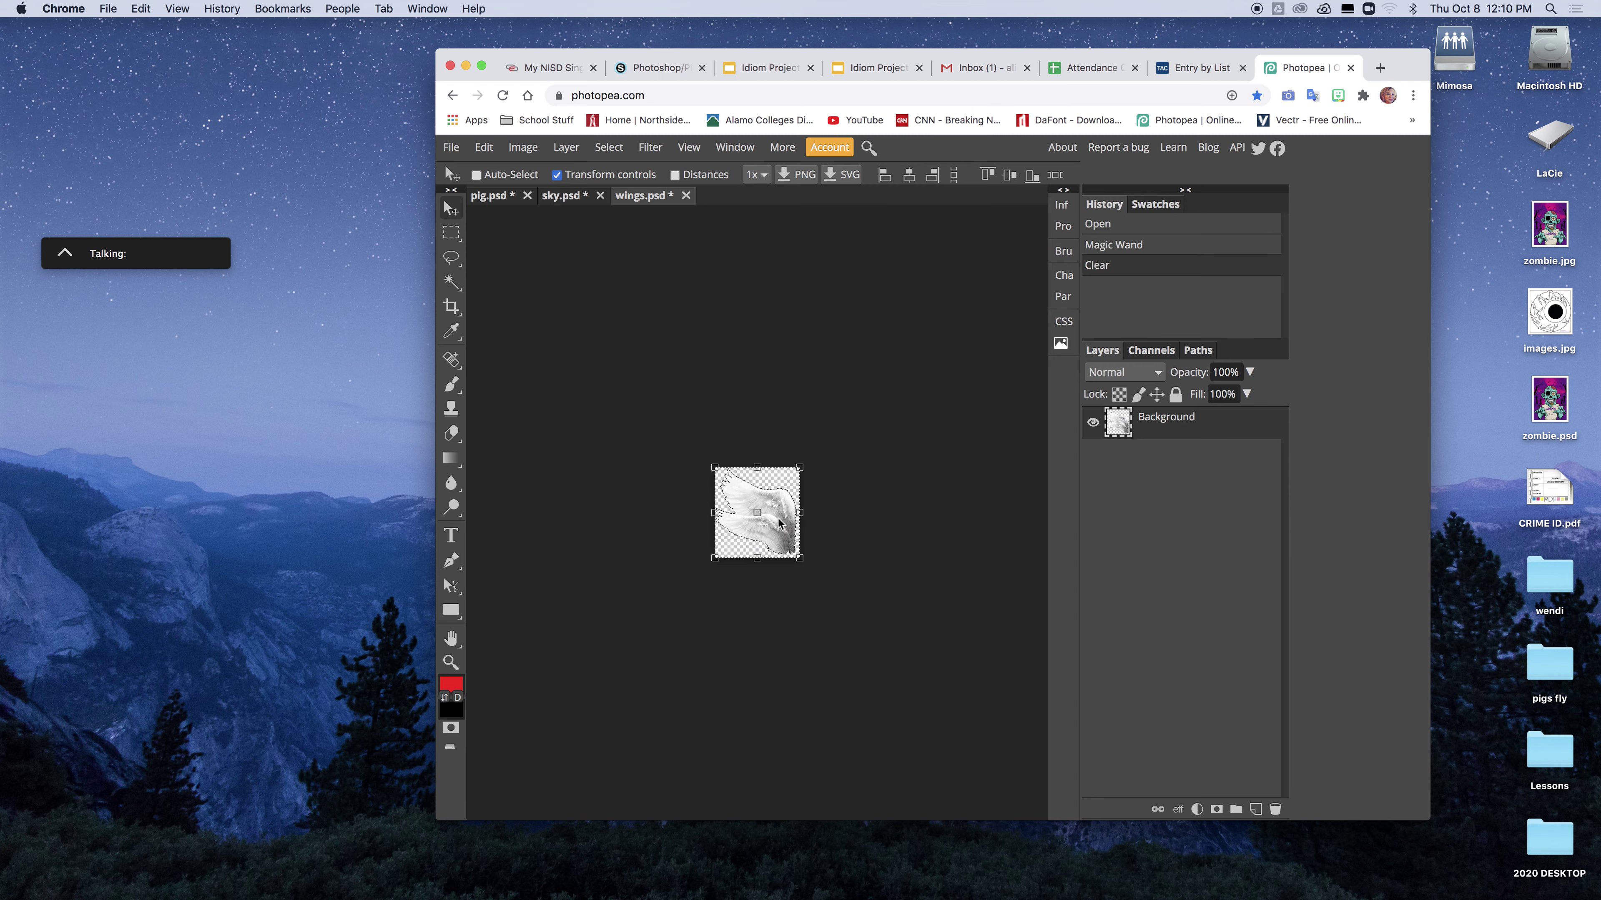
{"action": "left_click_drag", "start_coordinate": [780, 523], "coordinate": [745, 421]}
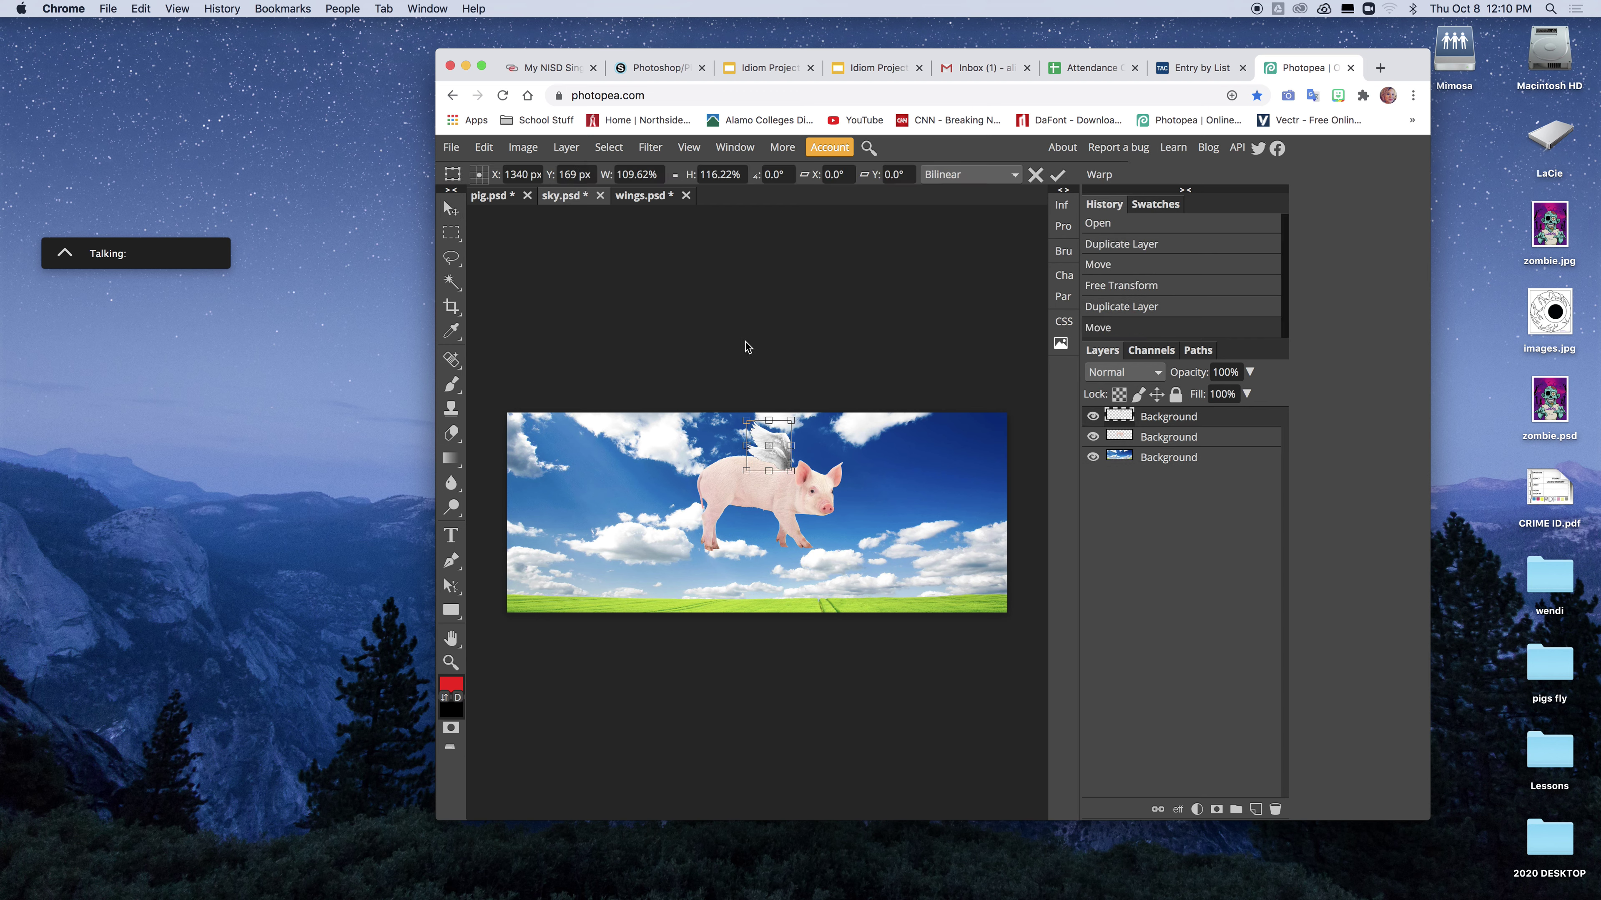
{"action": "key", "text": "Return"}
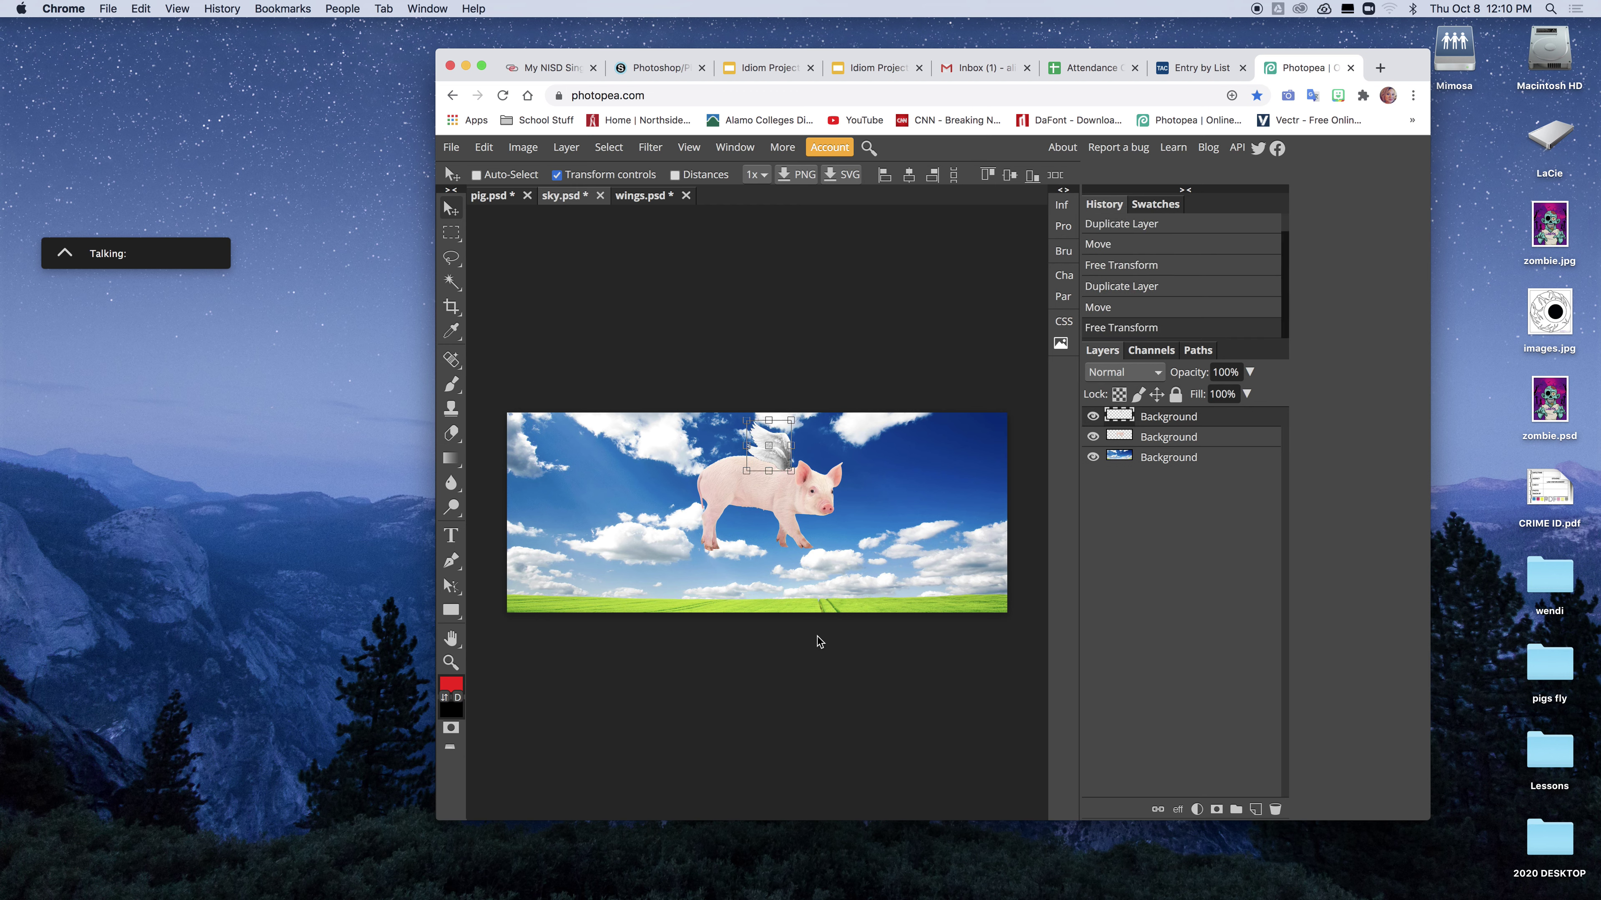
Step: Crop the canvas tightly around the winged pig
{"action": "left_click", "coordinate": [808, 623]}
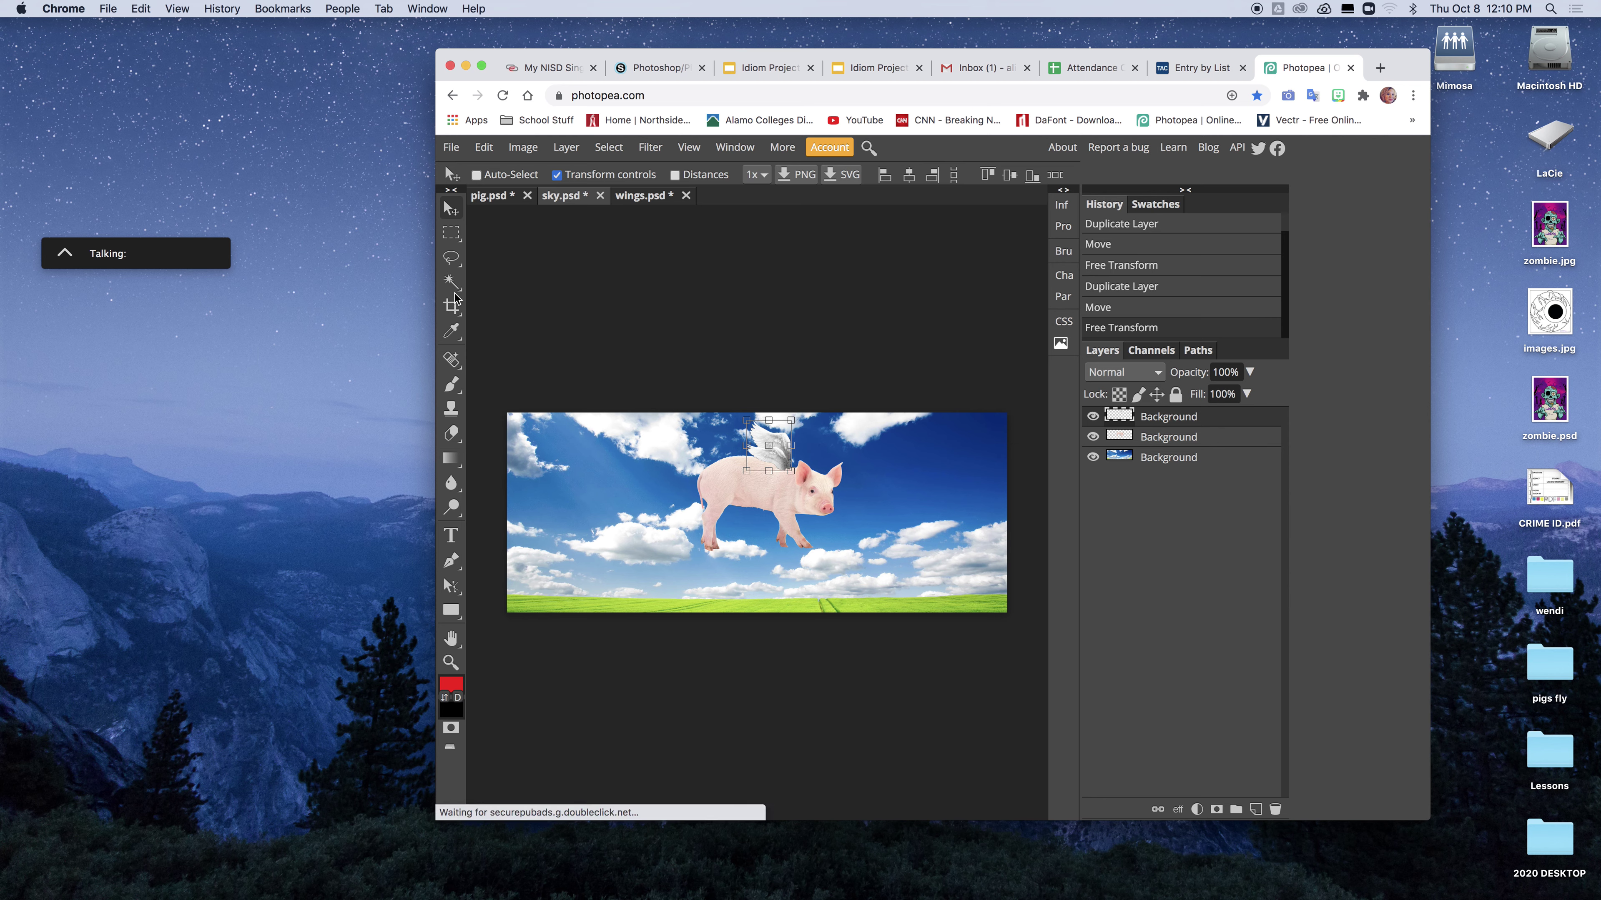
{"action": "left_click", "coordinate": [451, 306]}
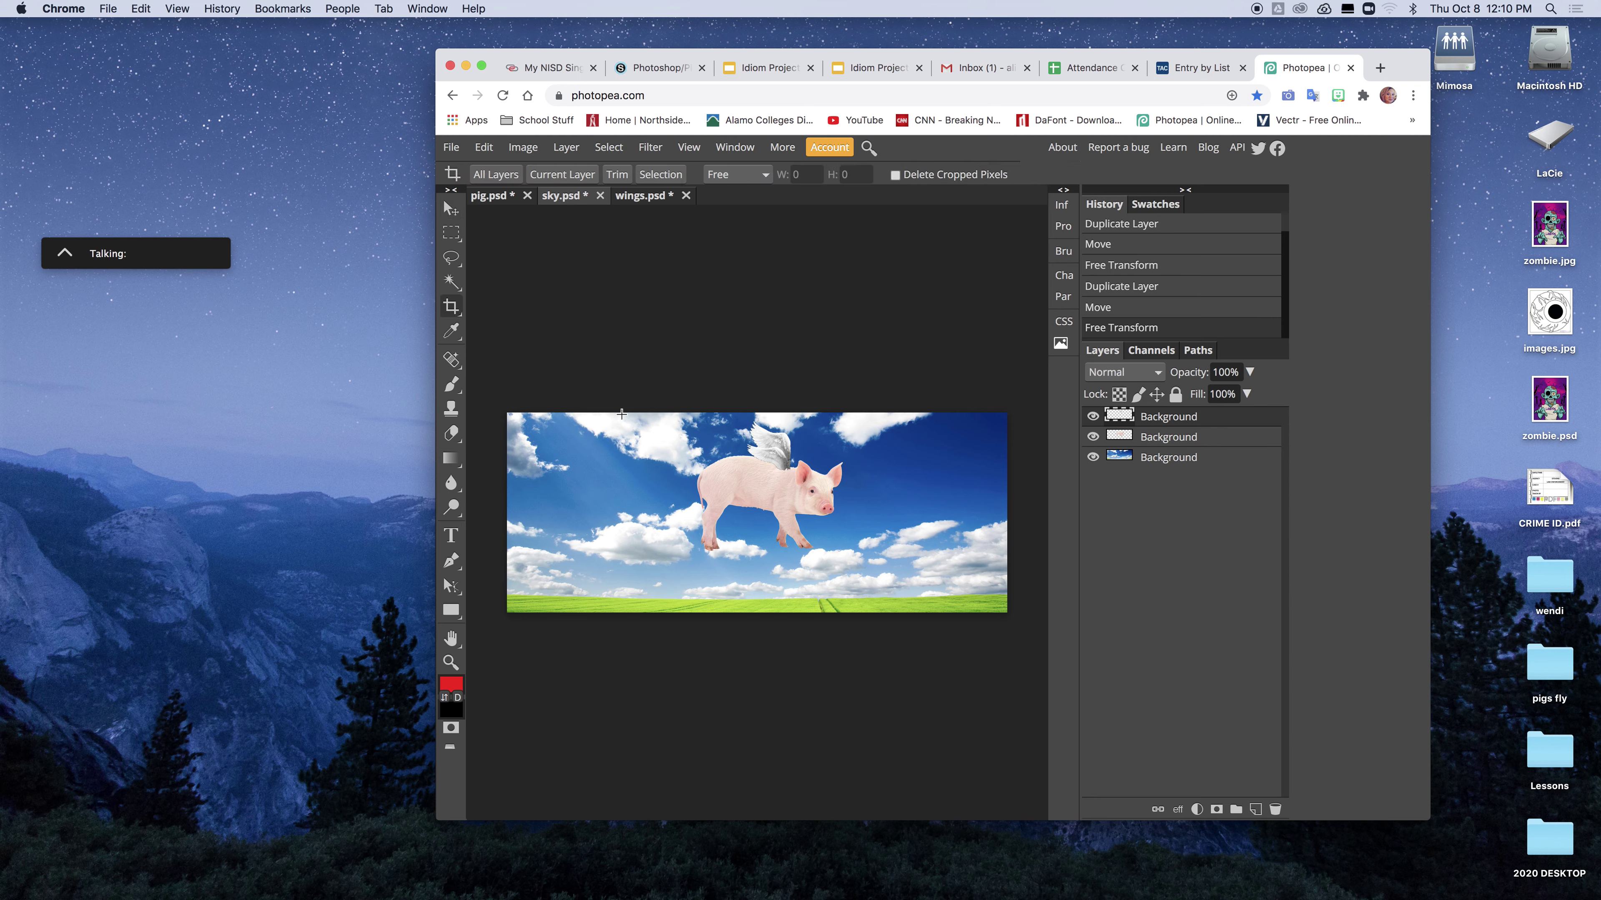
{"action": "left_click_drag", "start_coordinate": [621, 414], "coordinate": [917, 613]}
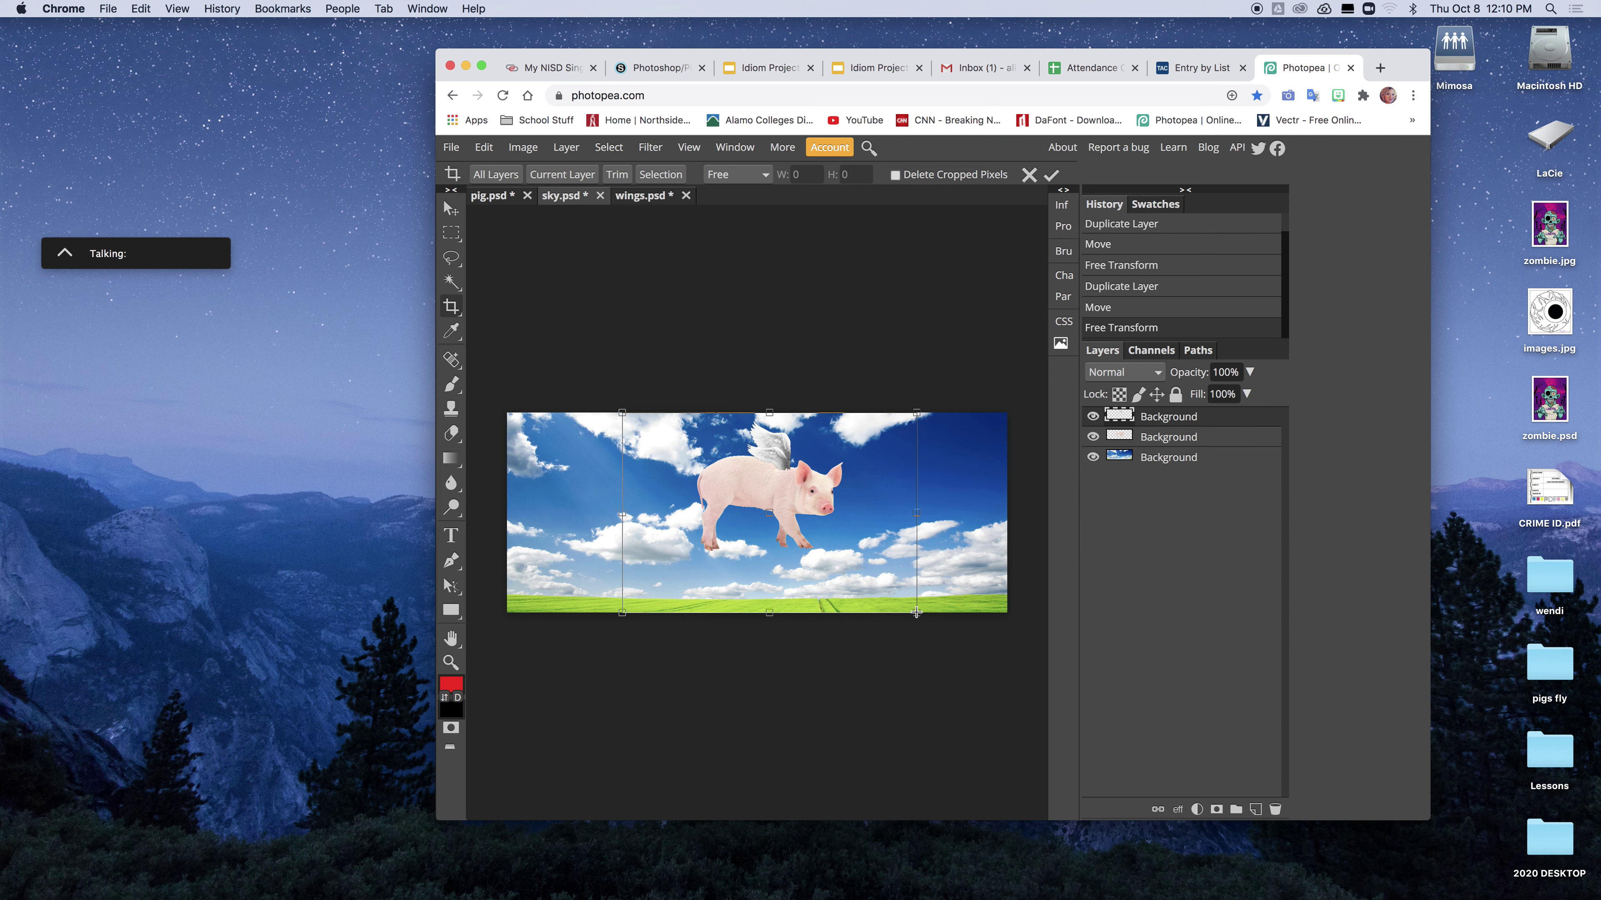
{"action": "key", "text": "Return"}
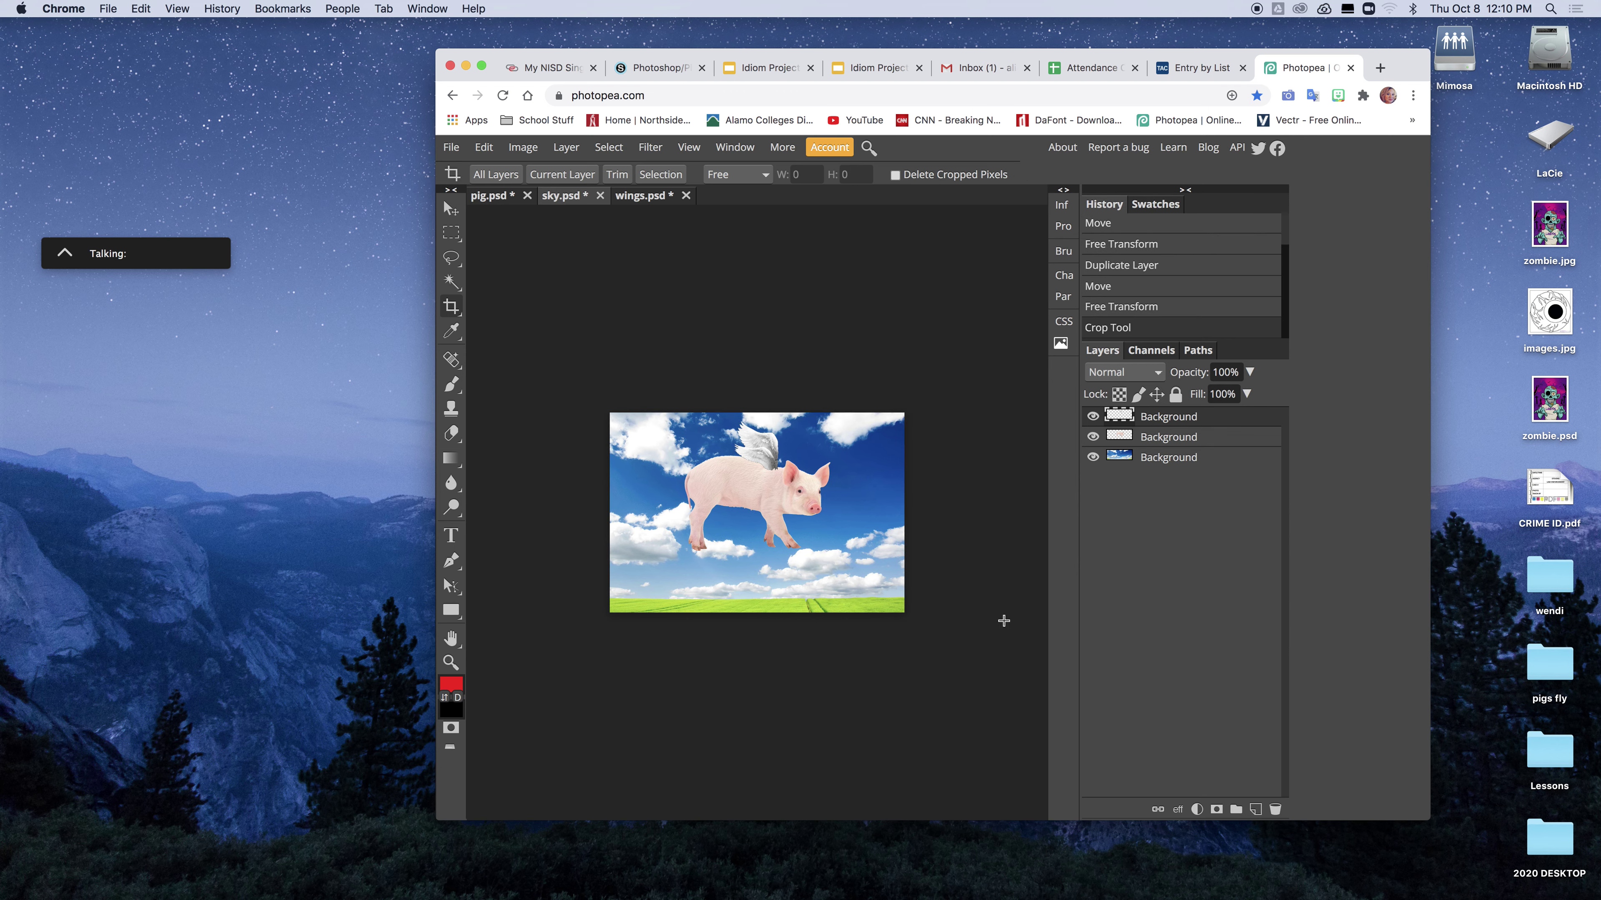
Step: Export the composite as sky.jpg
{"action": "left_click", "coordinate": [459, 145]}
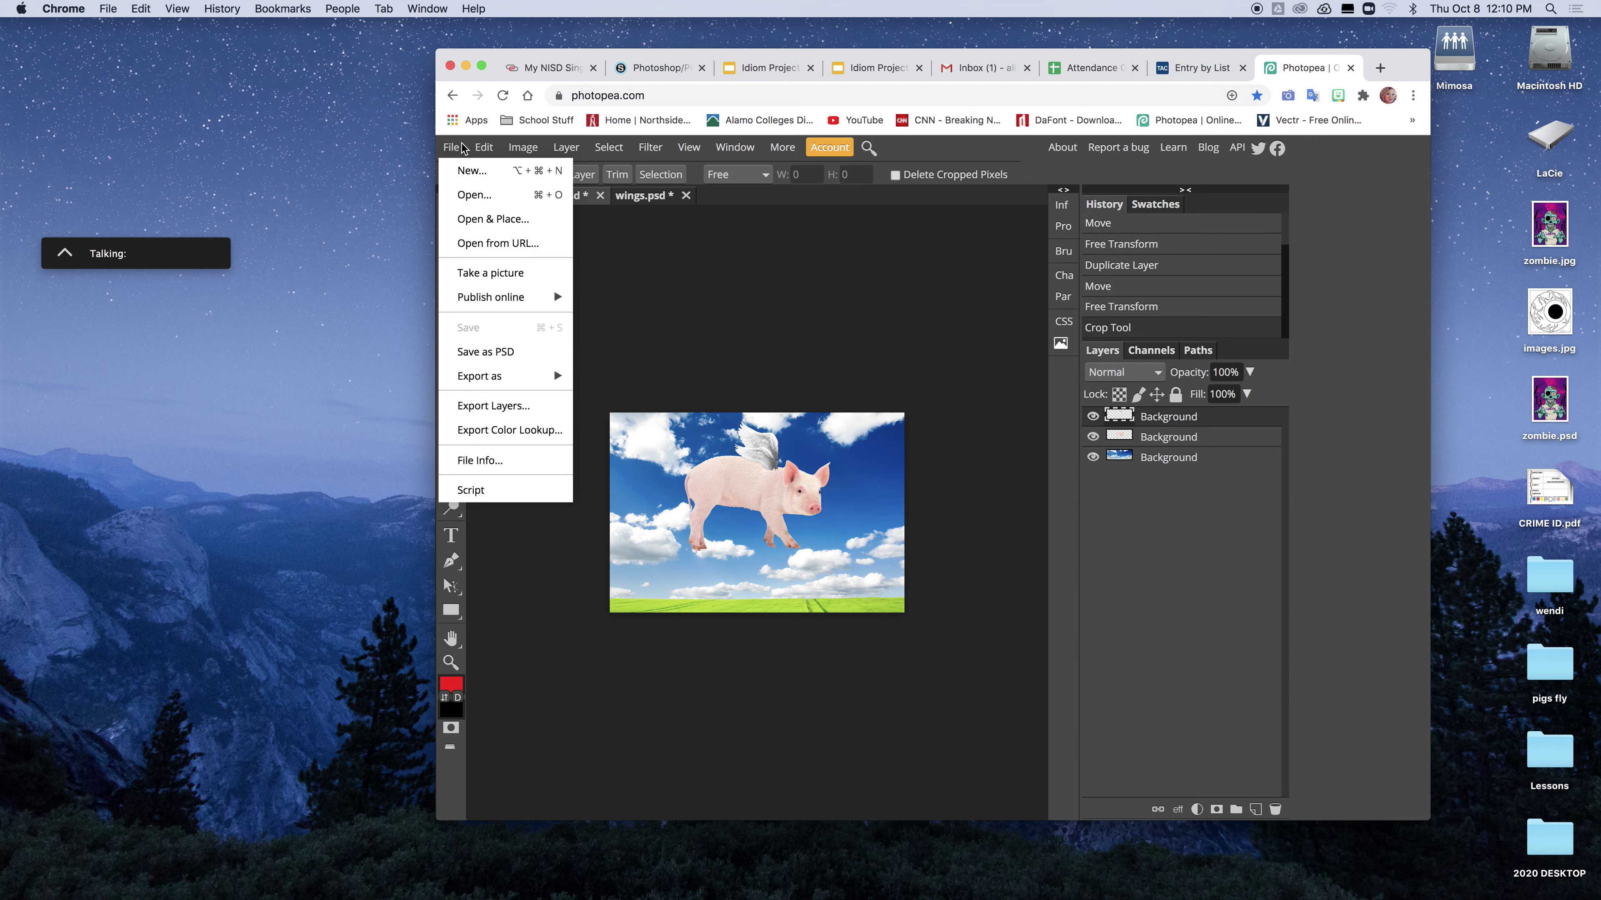
{"action": "mouse_move", "coordinate": [487, 381]}
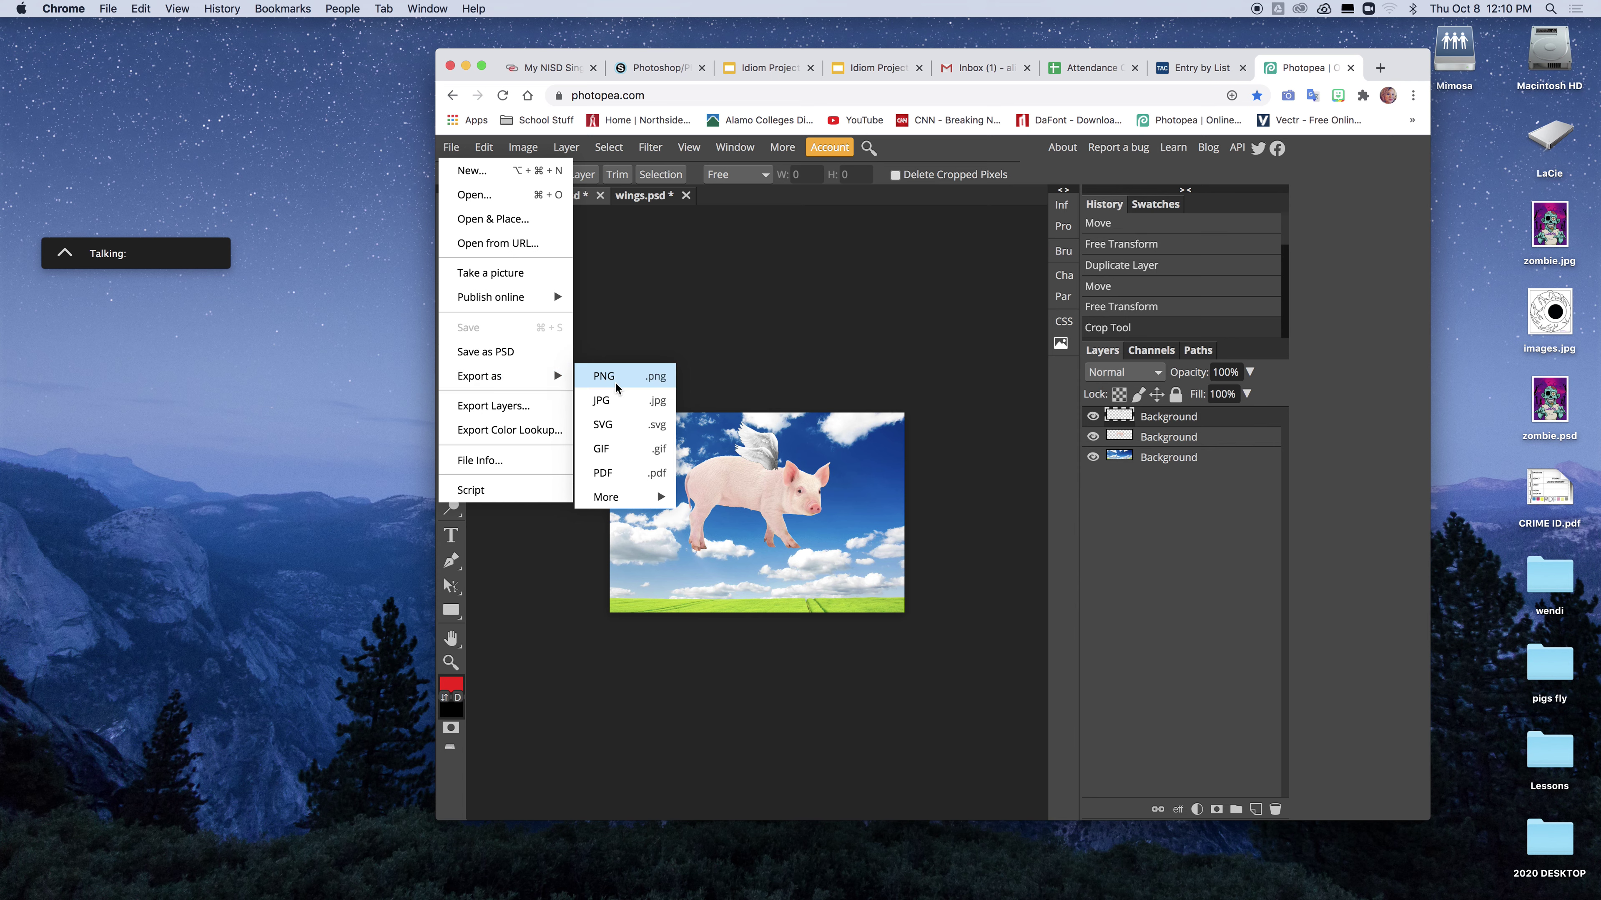
{"action": "left_click", "coordinate": [596, 399]}
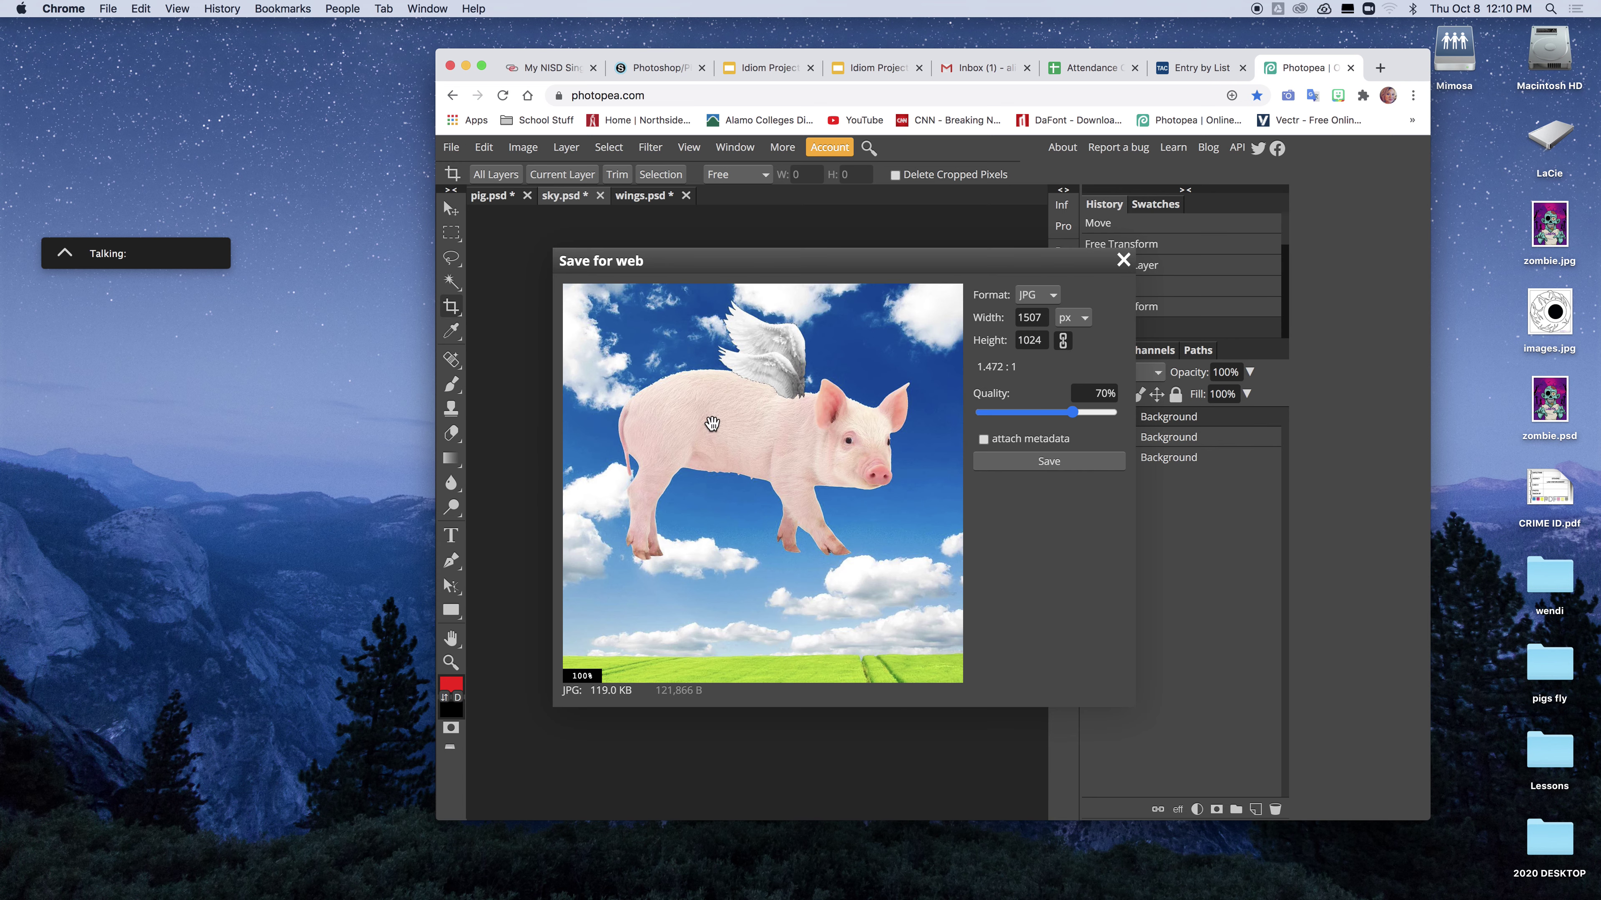
{"action": "left_click", "coordinate": [1049, 463]}
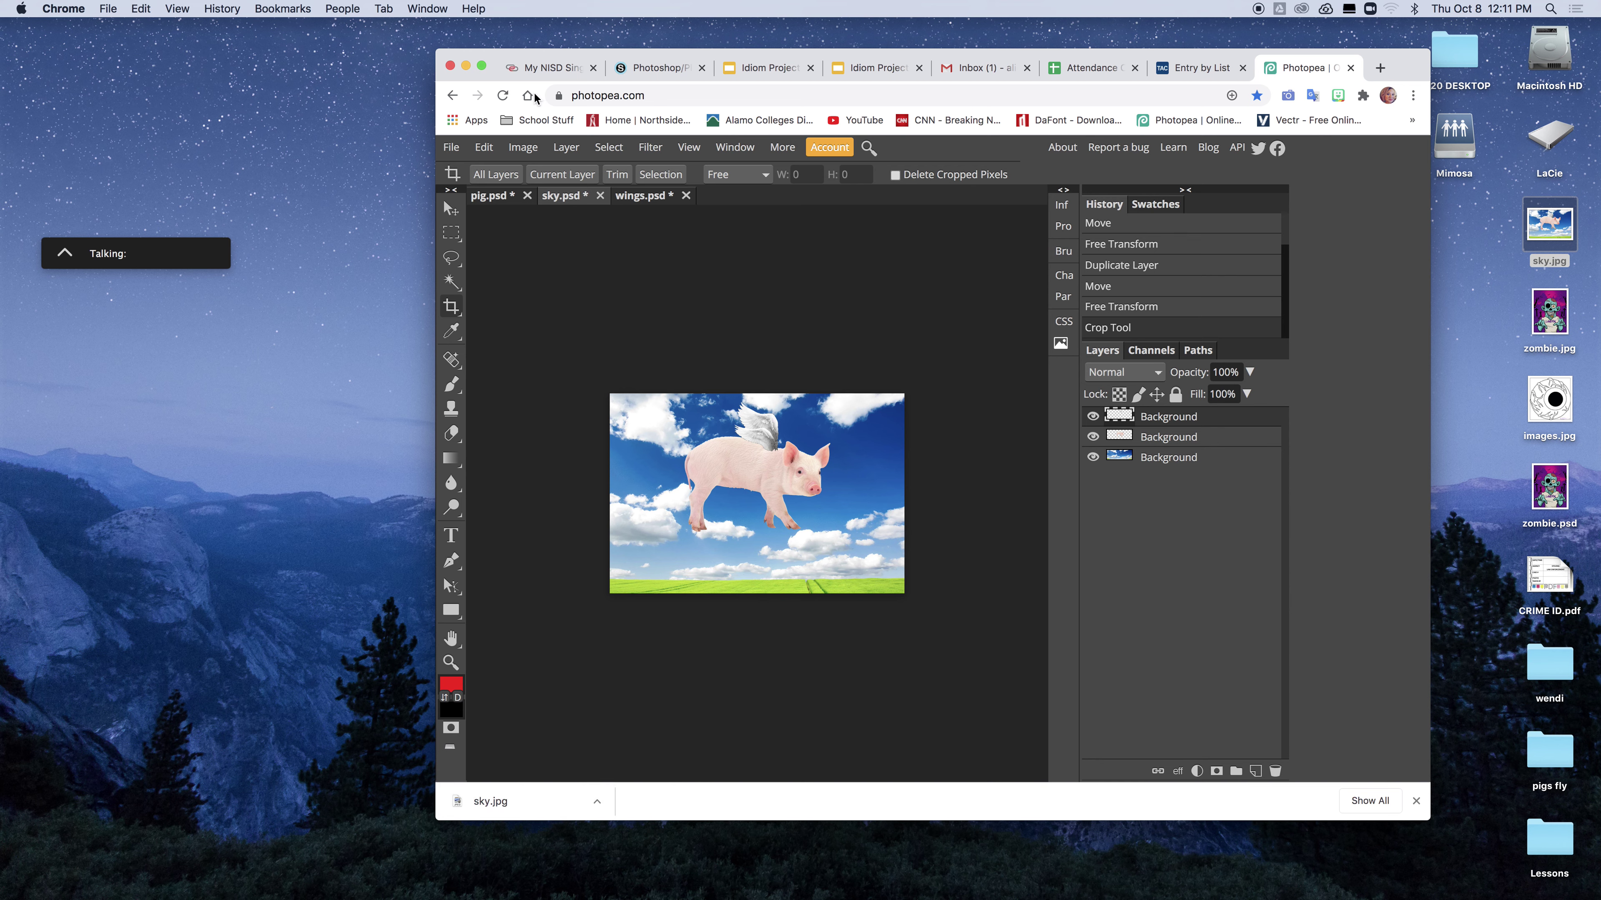
Step: Save the composite as a layered sky.psd file
{"action": "left_click", "coordinate": [451, 147]}
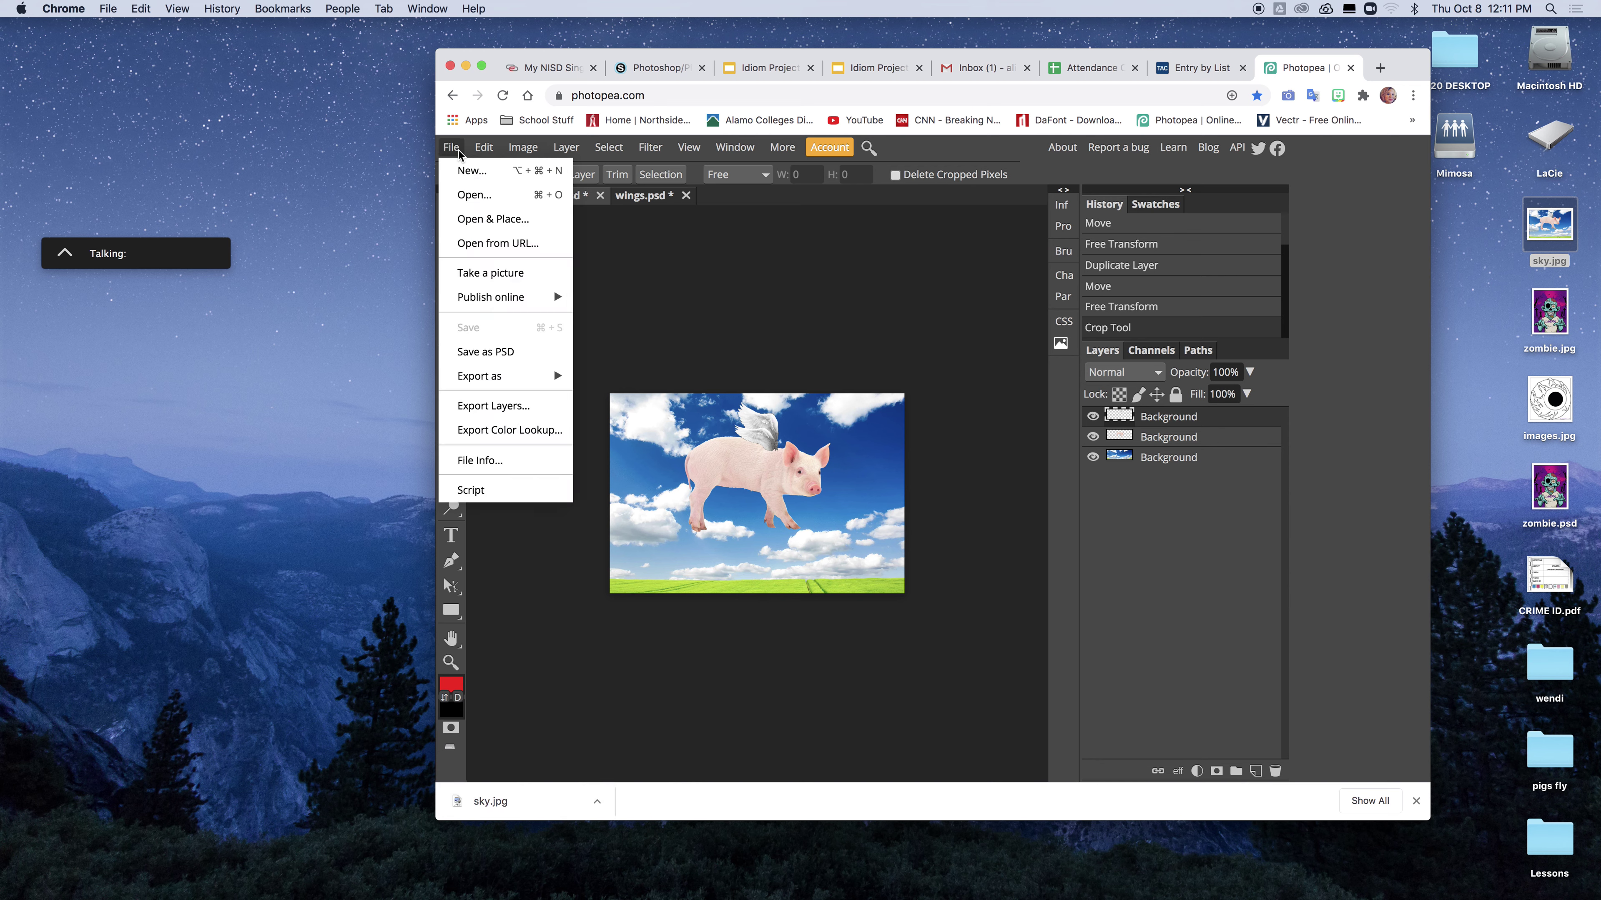
{"action": "left_click", "coordinate": [489, 352]}
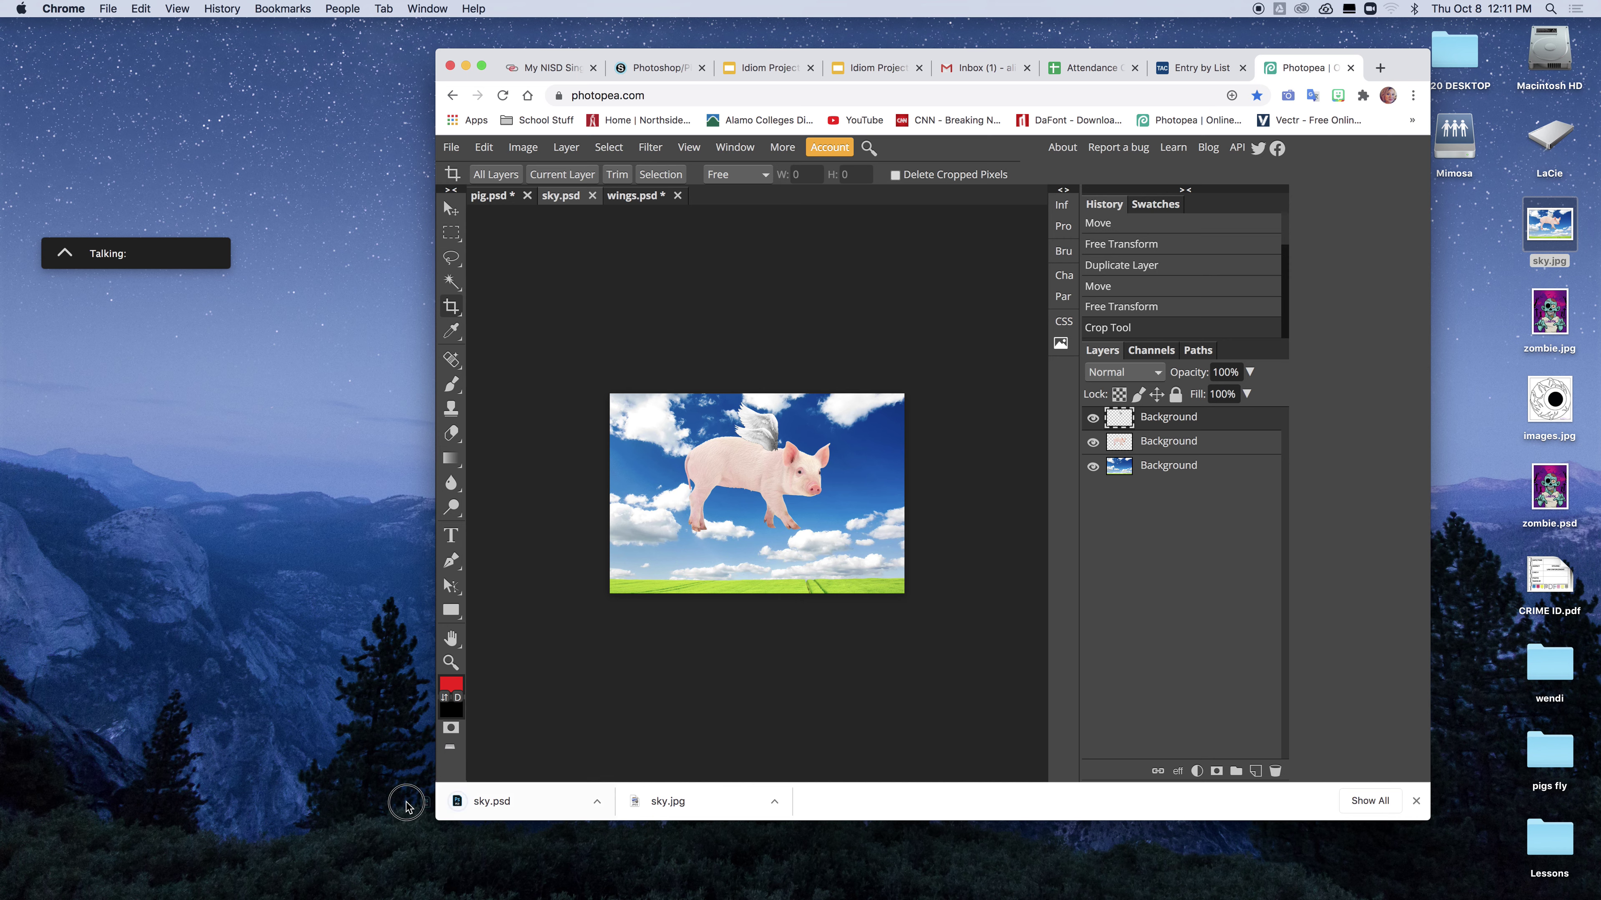
{"action": "left_click", "coordinate": [1565, 223]}
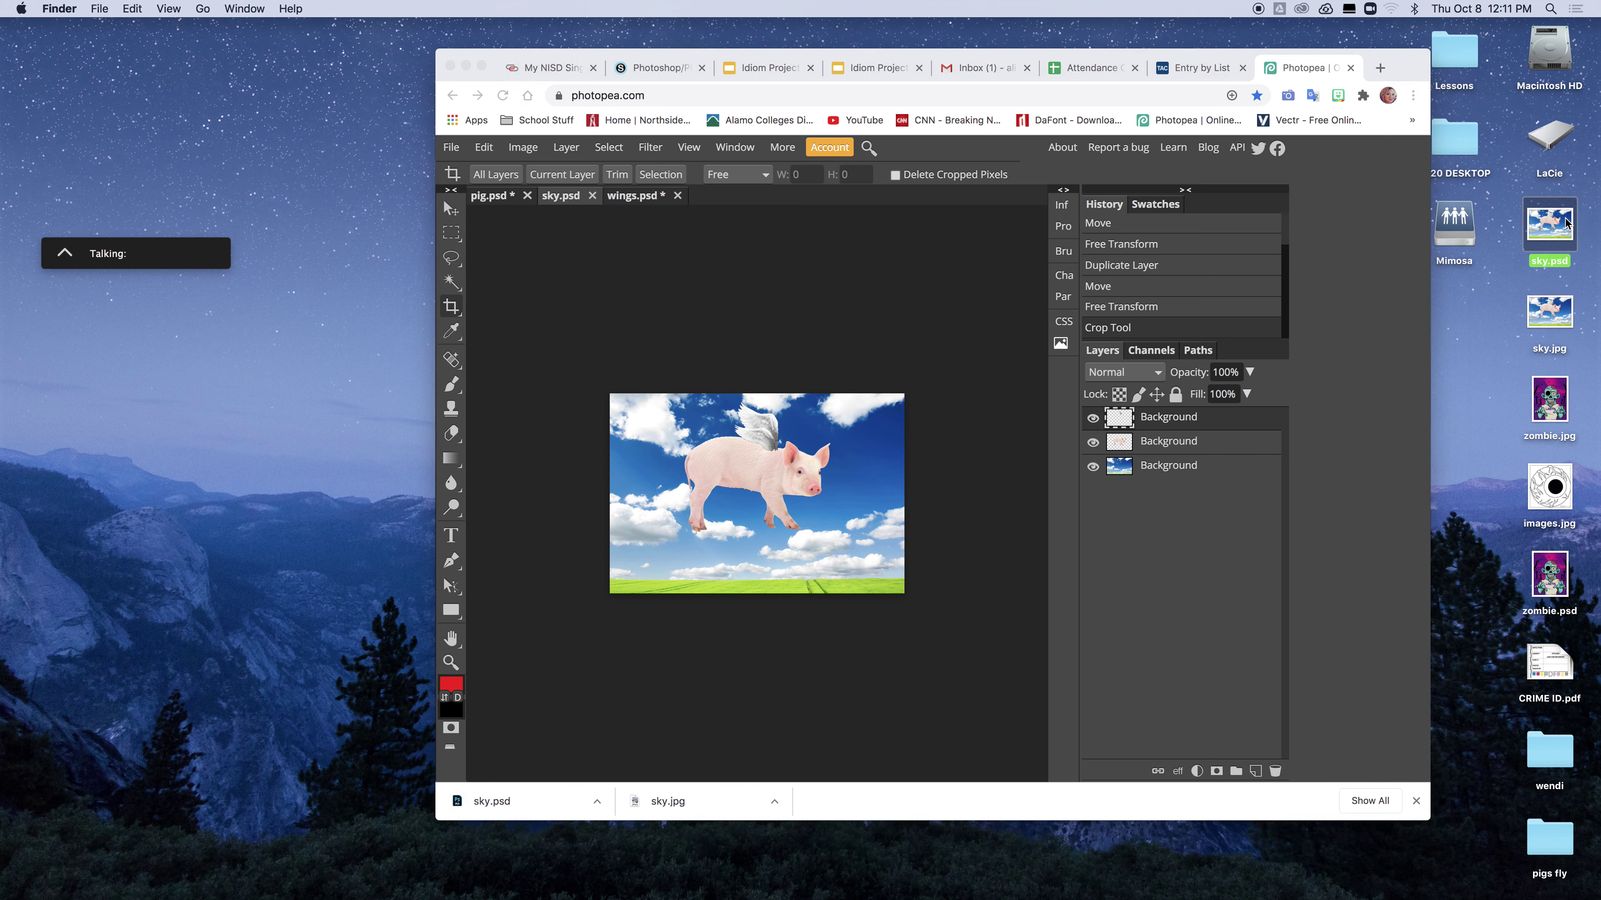
{"action": "double_click", "coordinate": [1565, 223]}
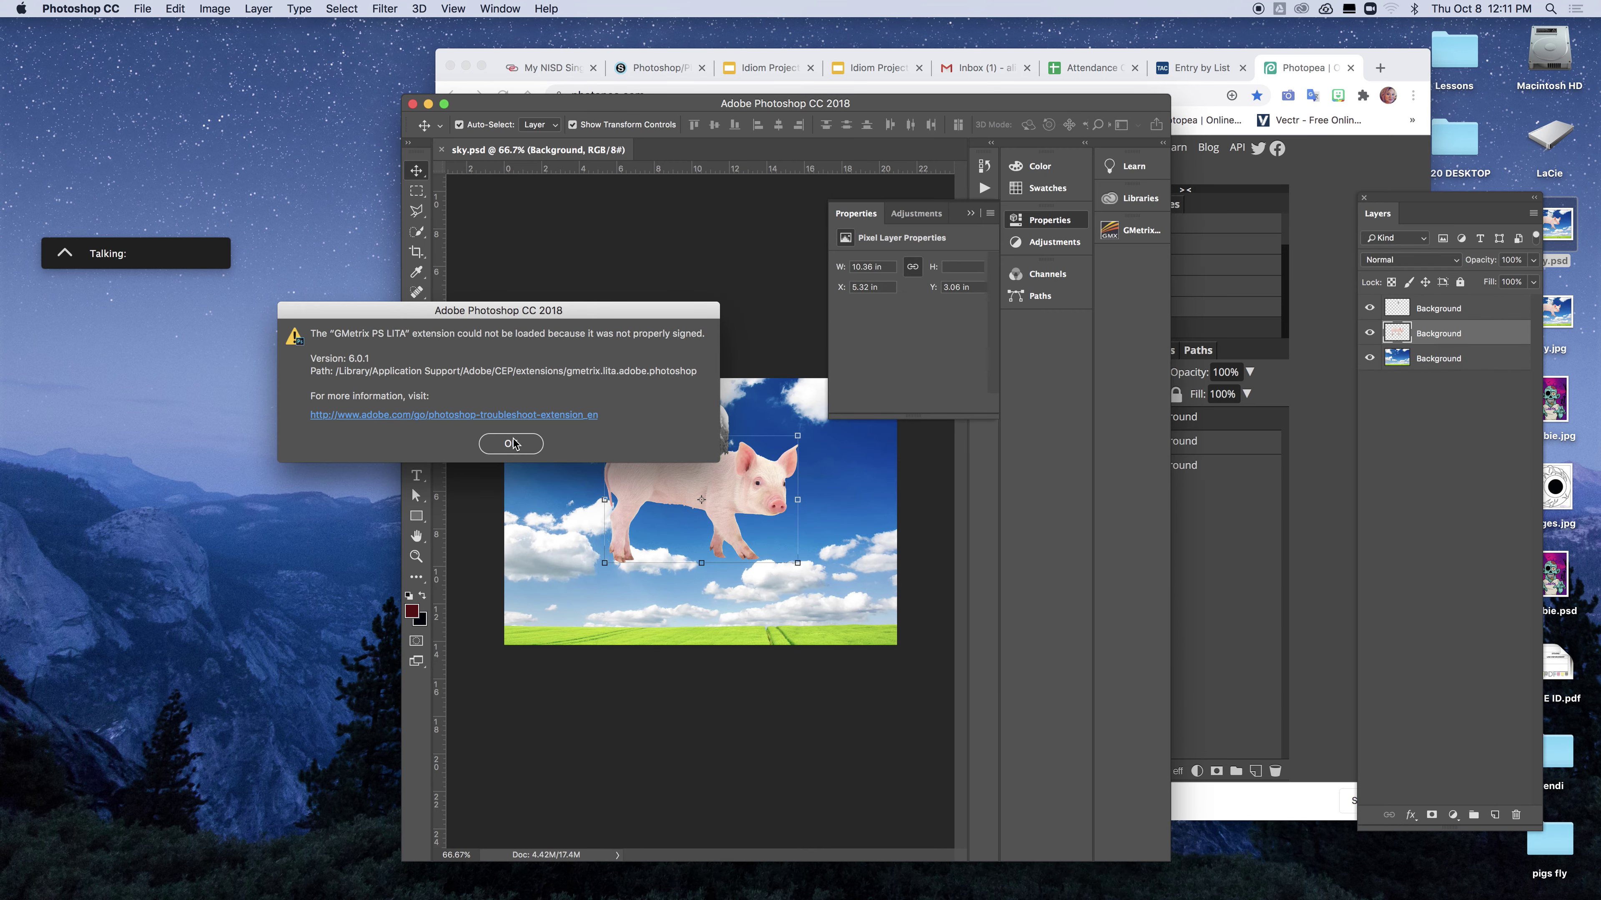
{"action": "left_click", "coordinate": [511, 444]}
{"action": "left_click", "coordinate": [412, 103]}
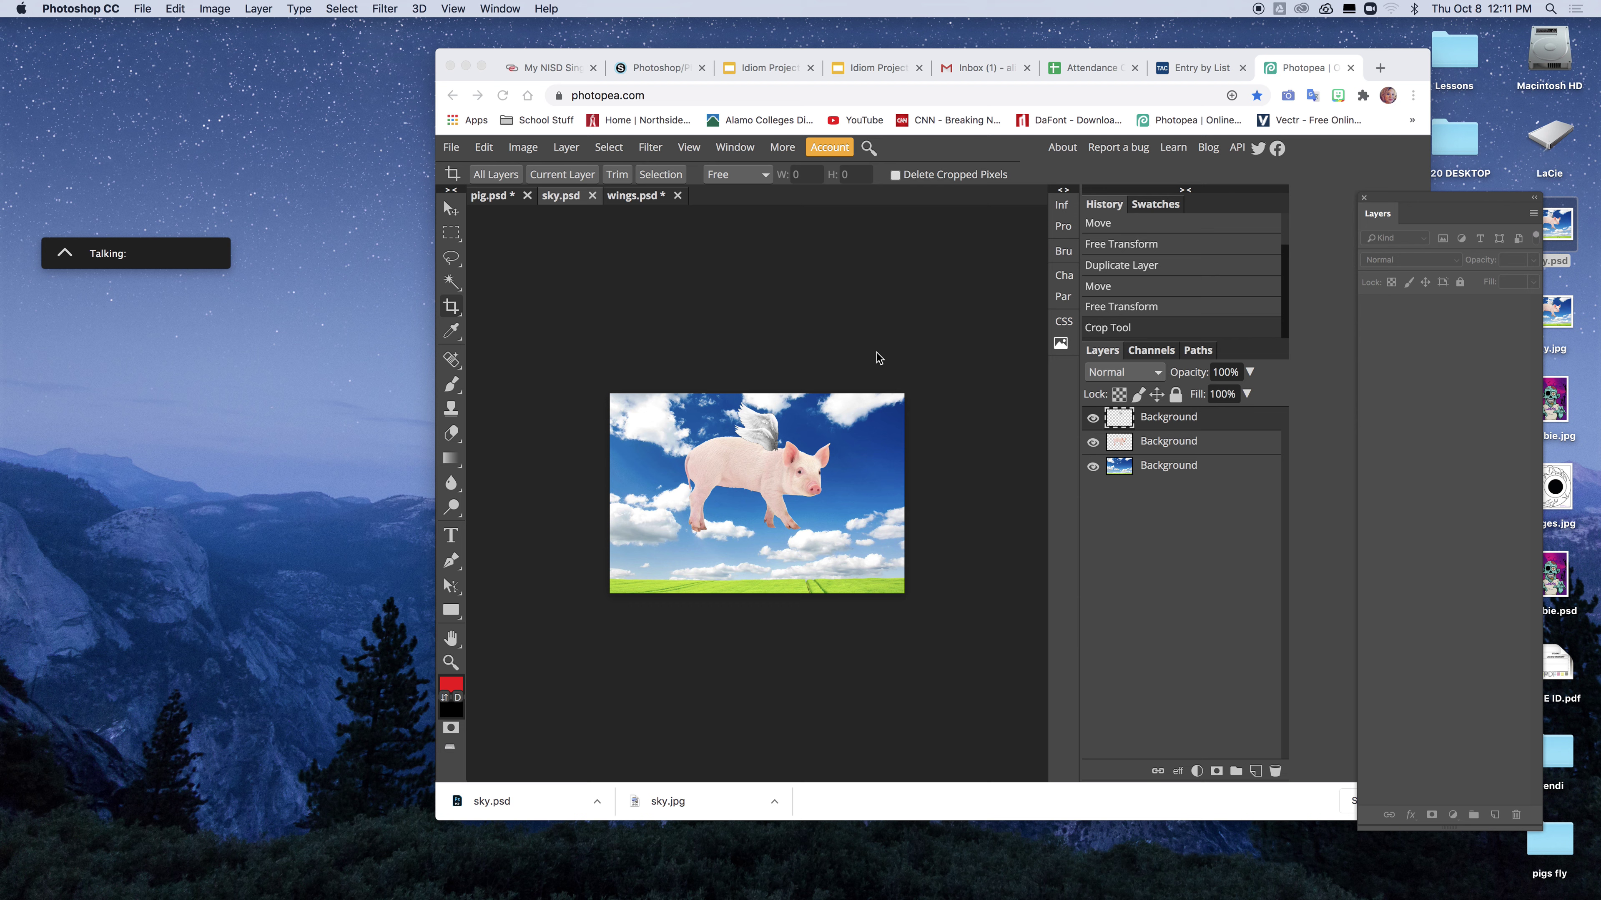
{"action": "left_click", "coordinate": [886, 340]}
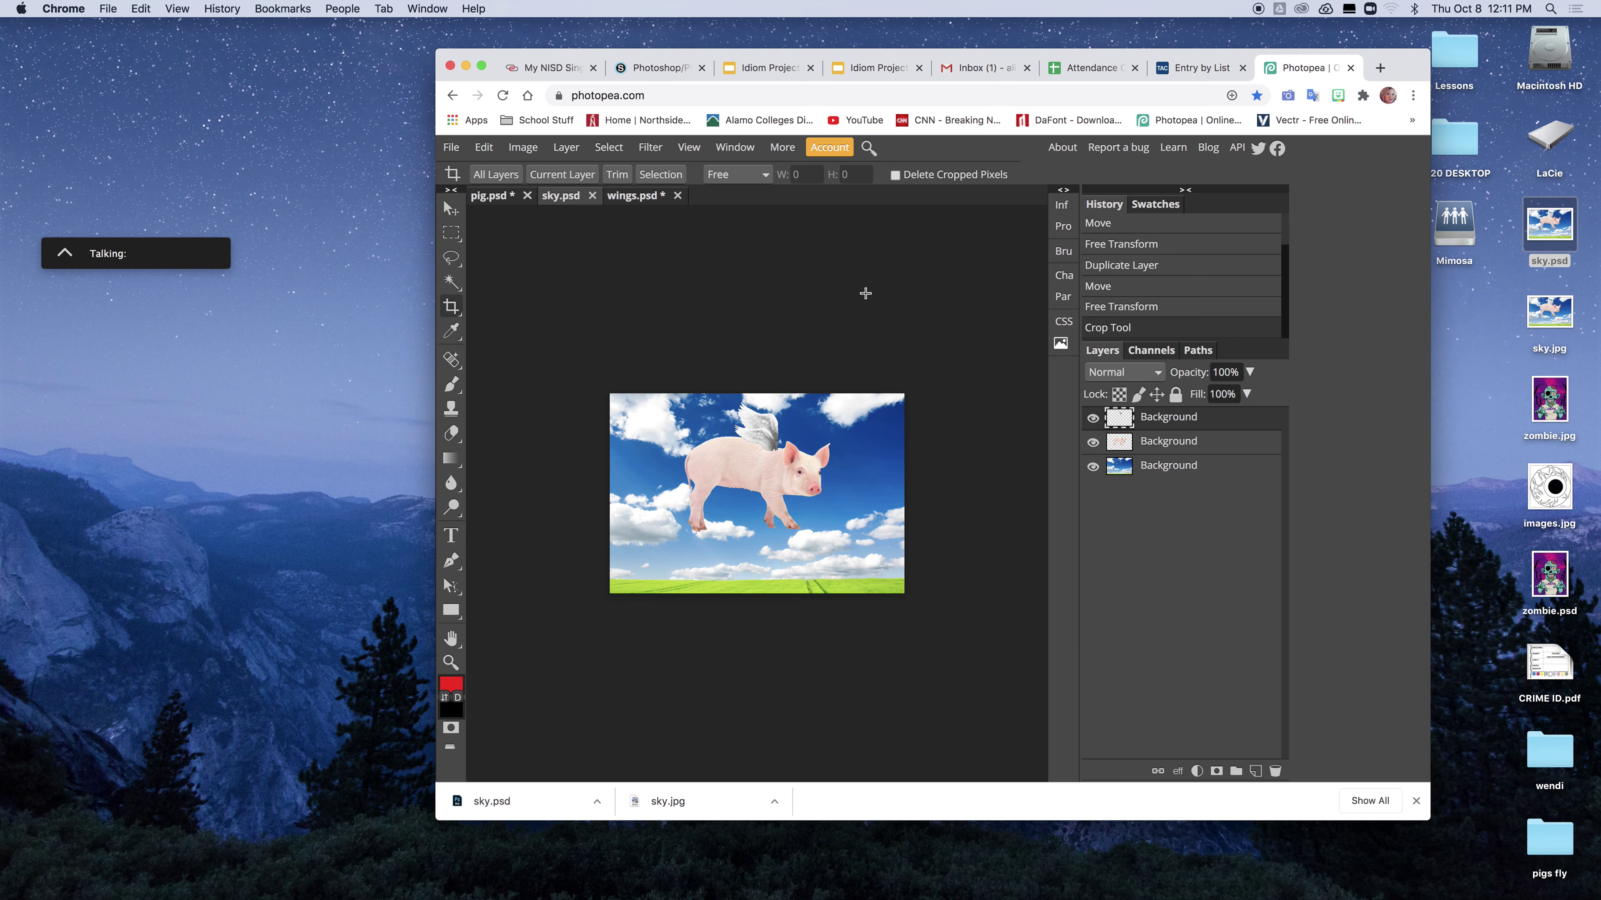
Step: Back in the Idiom Project deck, check slide 3's title, then return to the When Pigs Fly slide
{"action": "left_click", "coordinate": [870, 66]}
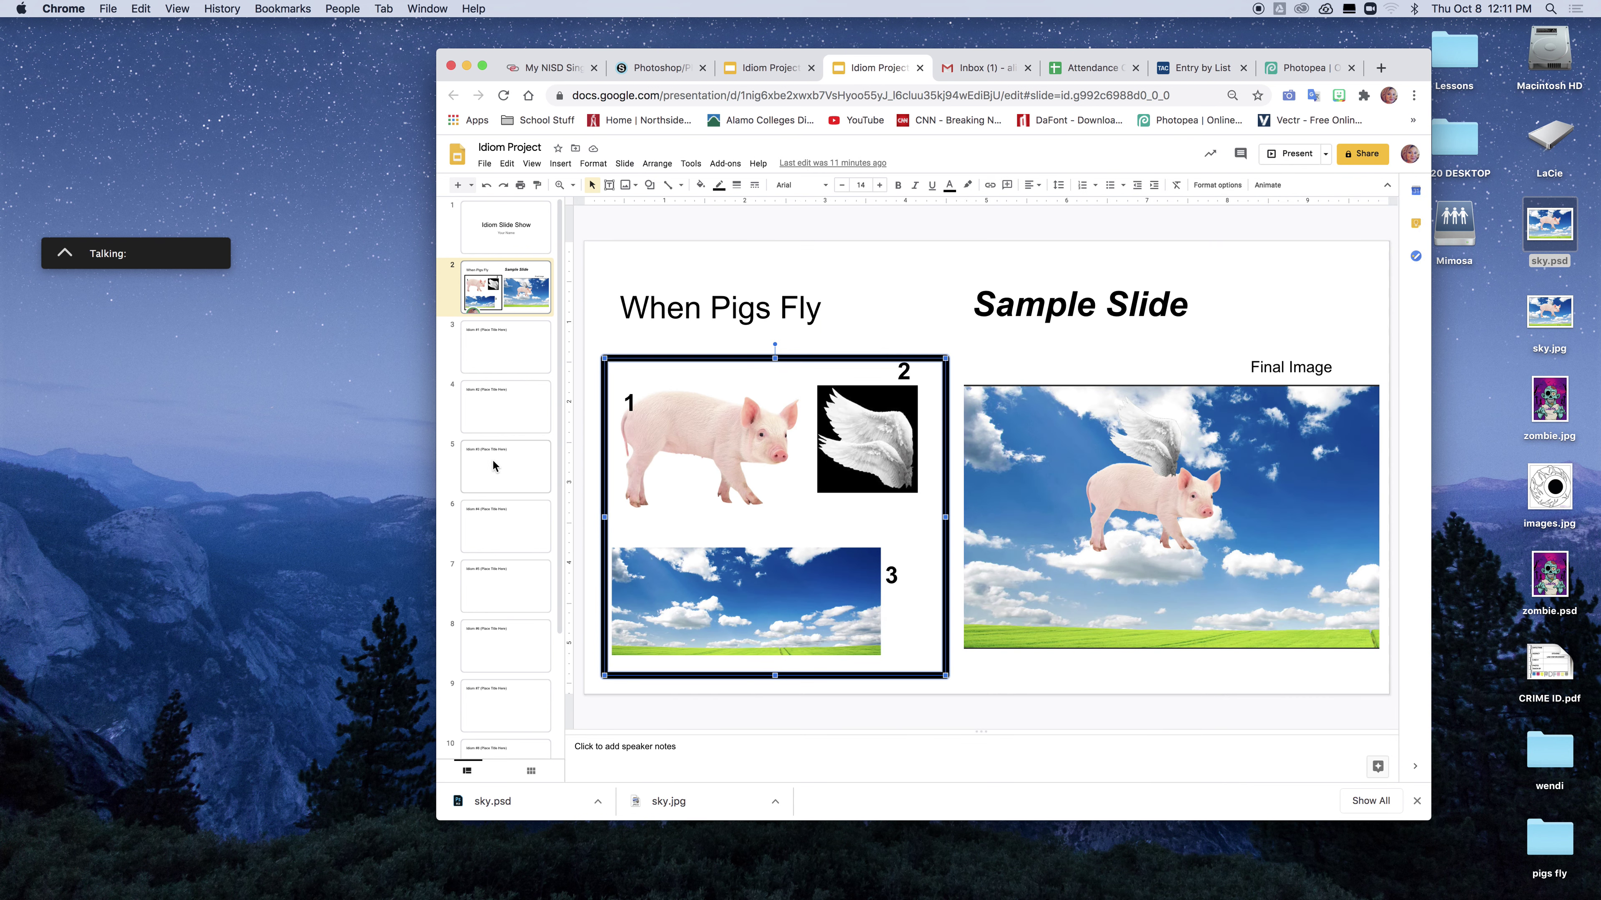
{"action": "left_click", "coordinate": [506, 347]}
{"action": "left_click", "coordinate": [630, 307]}
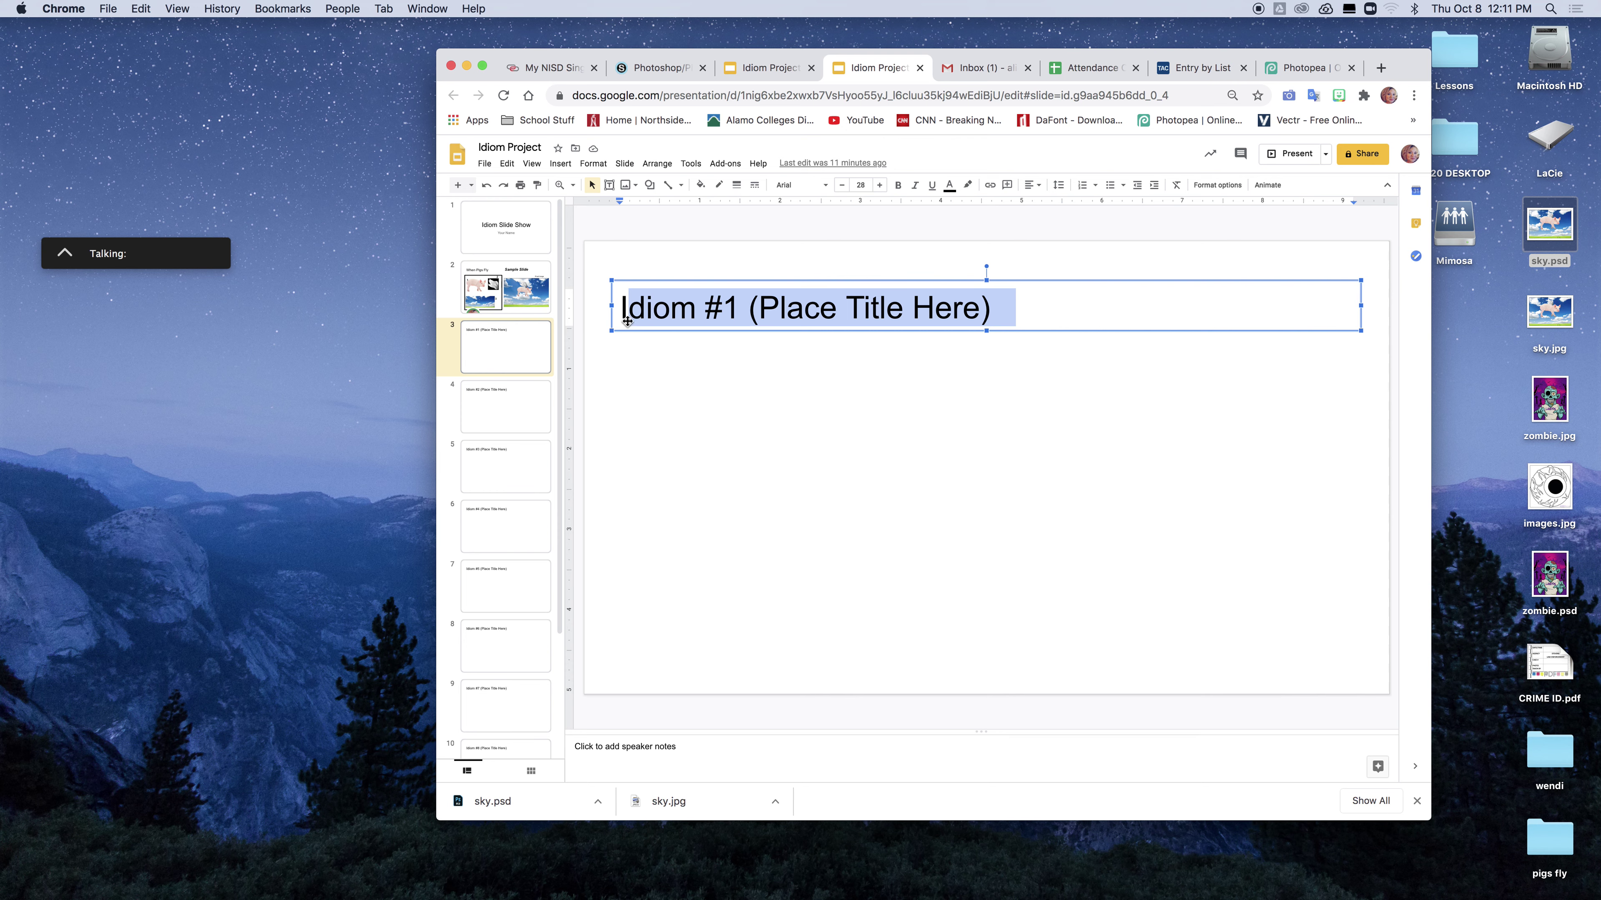
{"action": "left_click", "coordinate": [473, 303]}
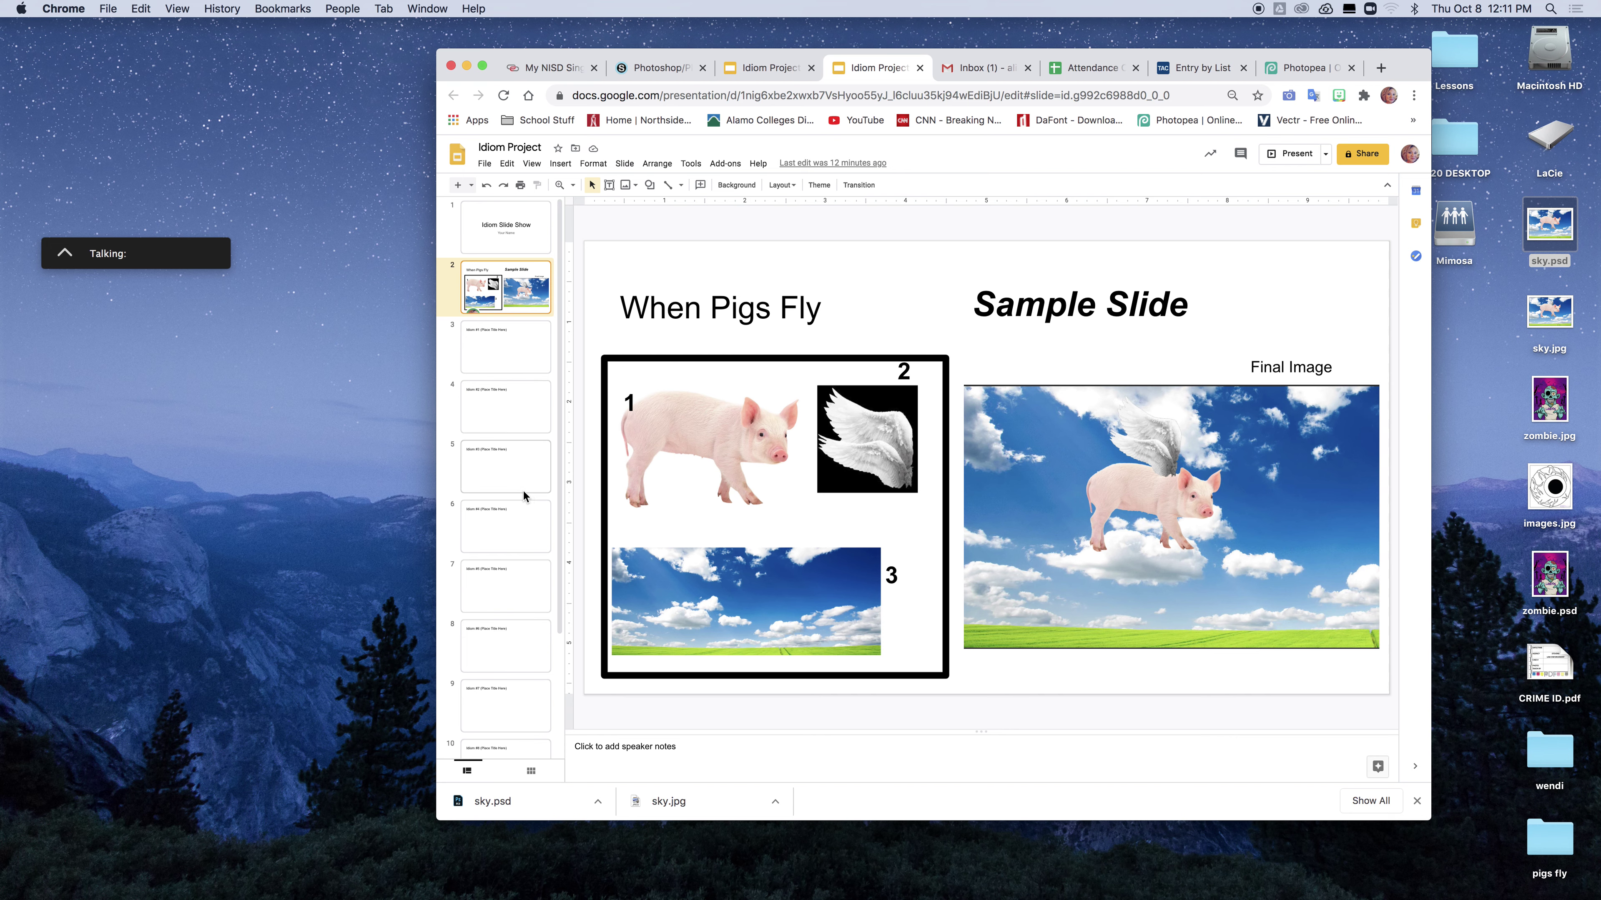
{"action": "scroll", "coordinate": [521, 493], "scroll_direction": "down", "scroll_amount": 3}
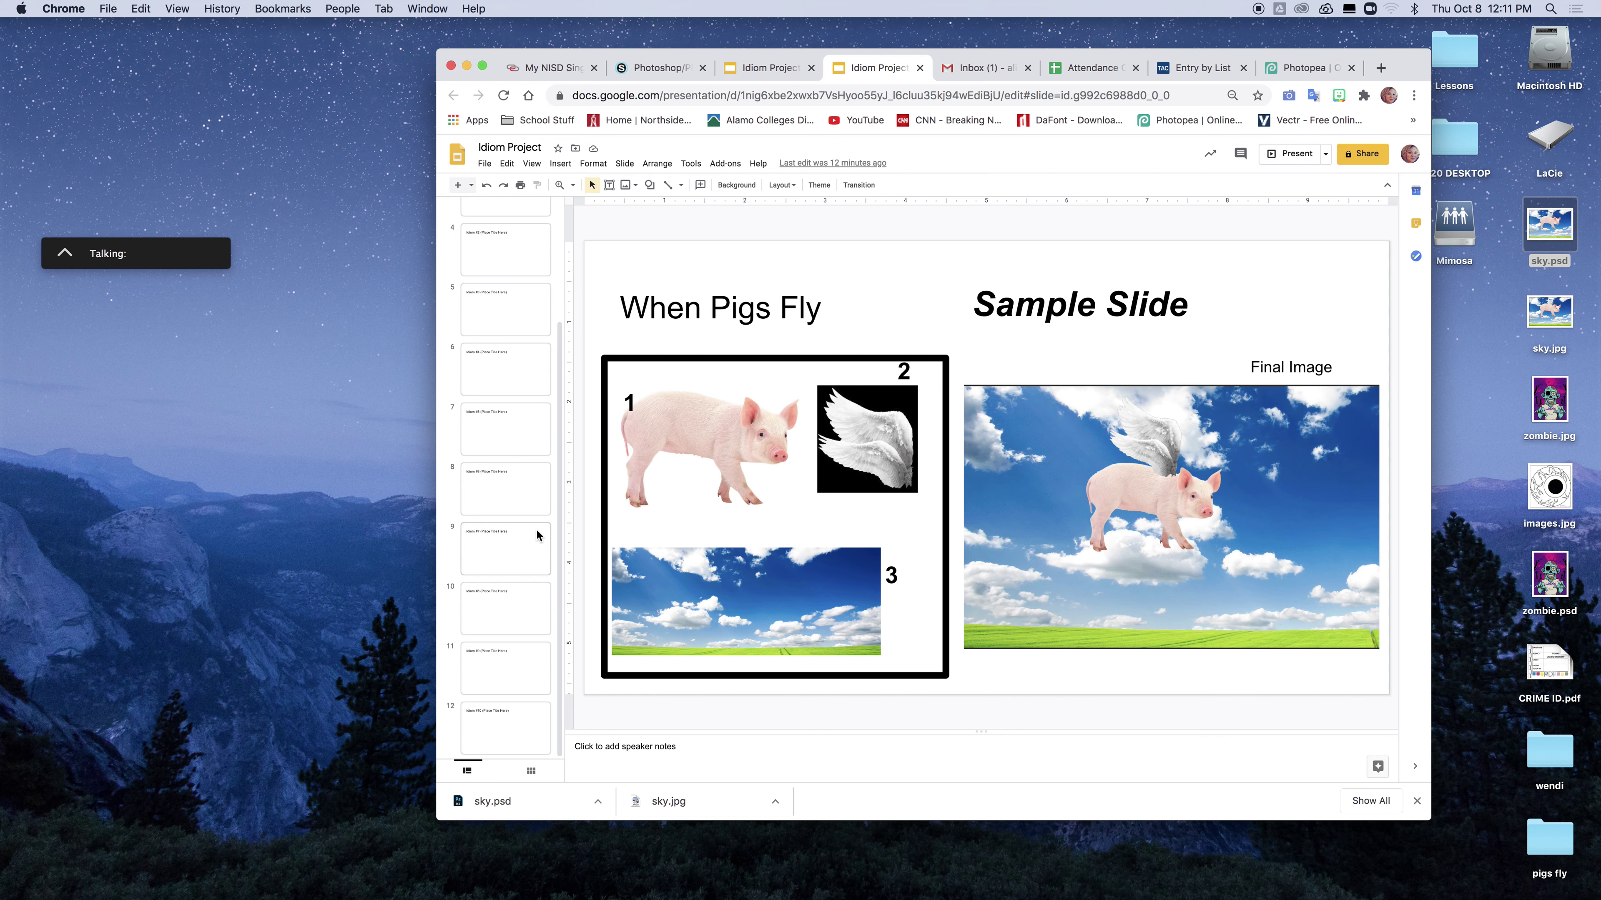
{"action": "scroll", "coordinate": [528, 535], "scroll_direction": "up", "scroll_amount": 3}
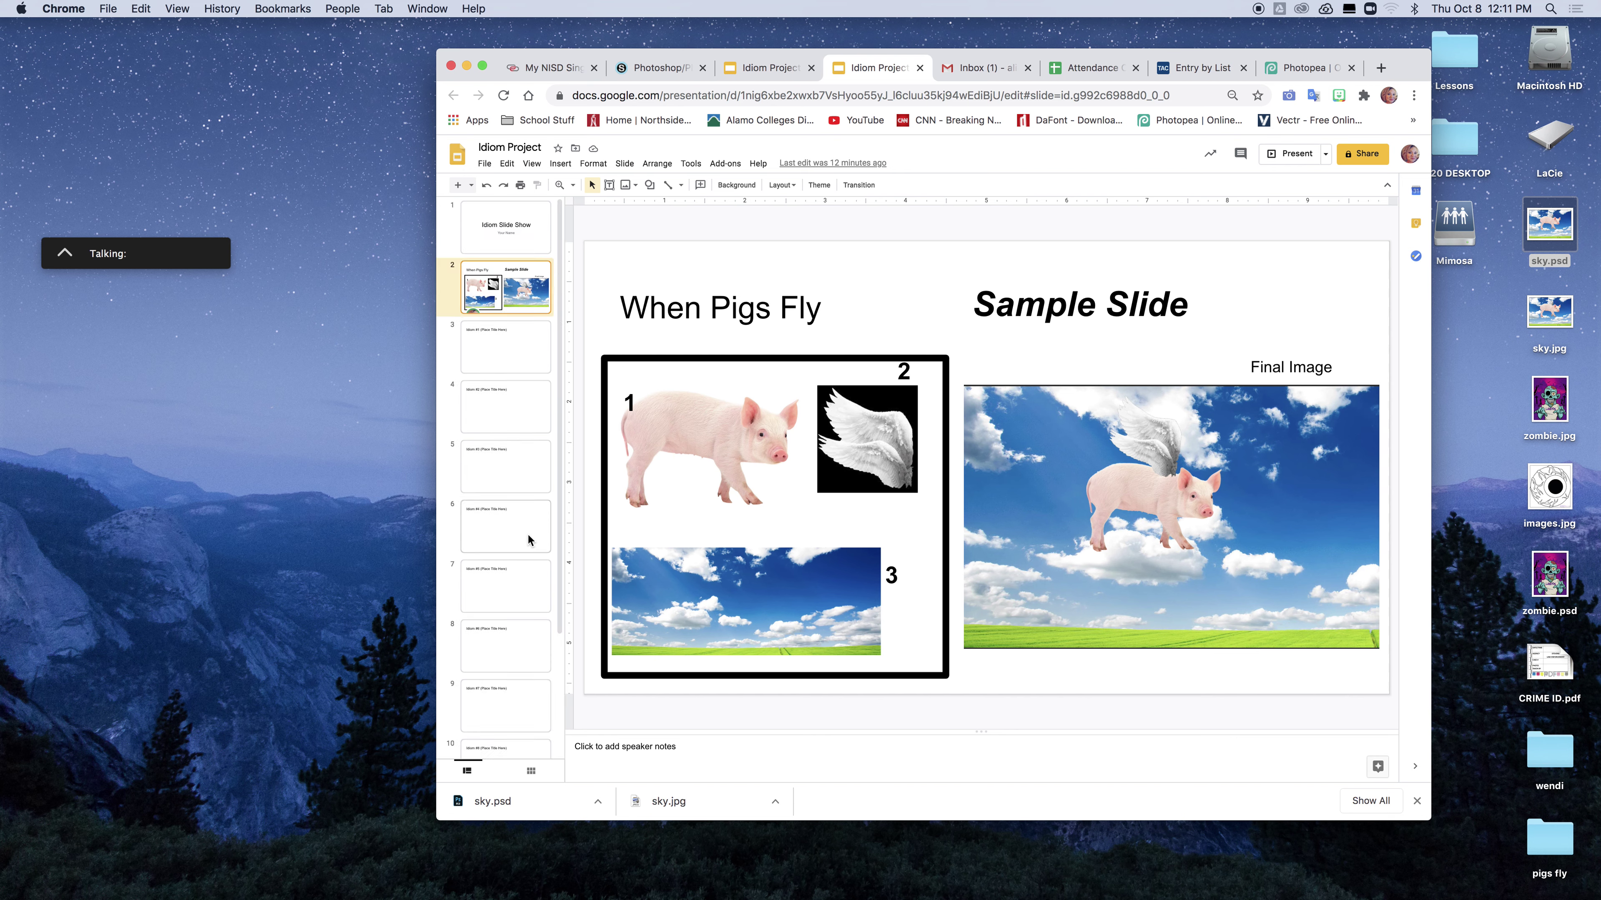